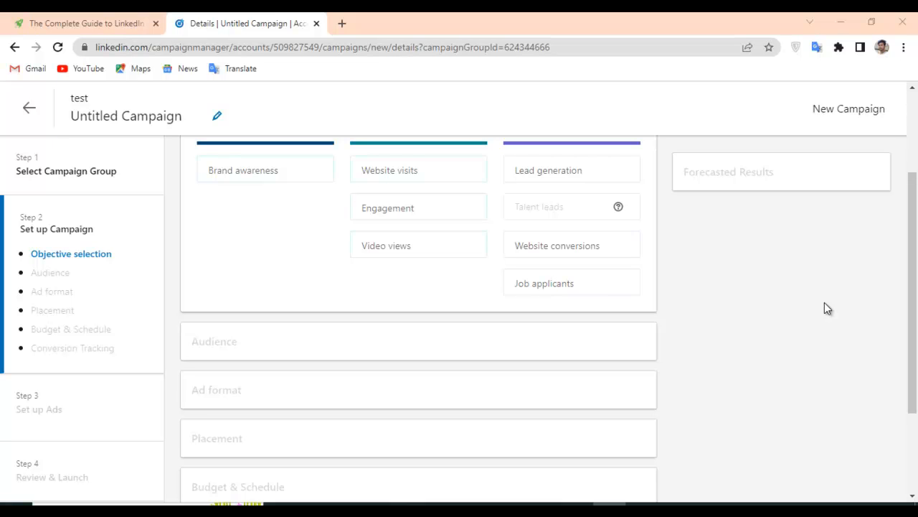
Select Website visits as the campaign objective
scroll(615, 322, up, 2)
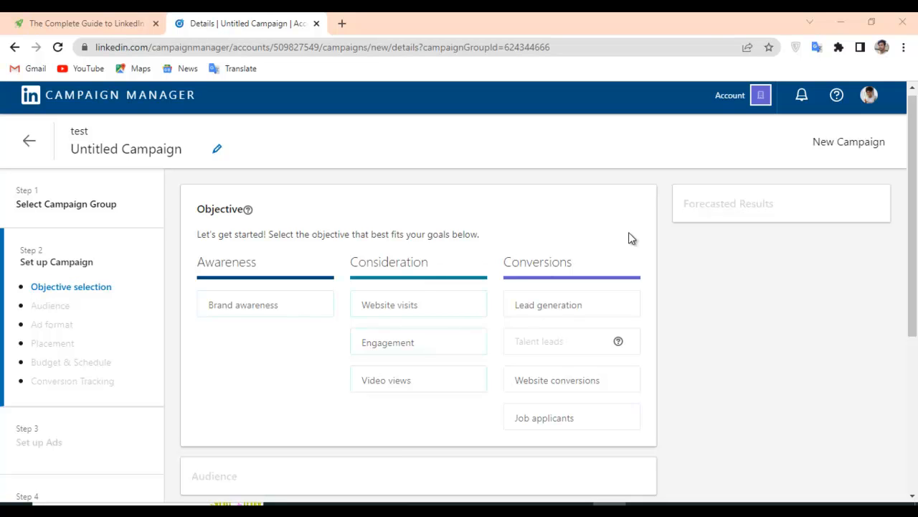
click(424, 311)
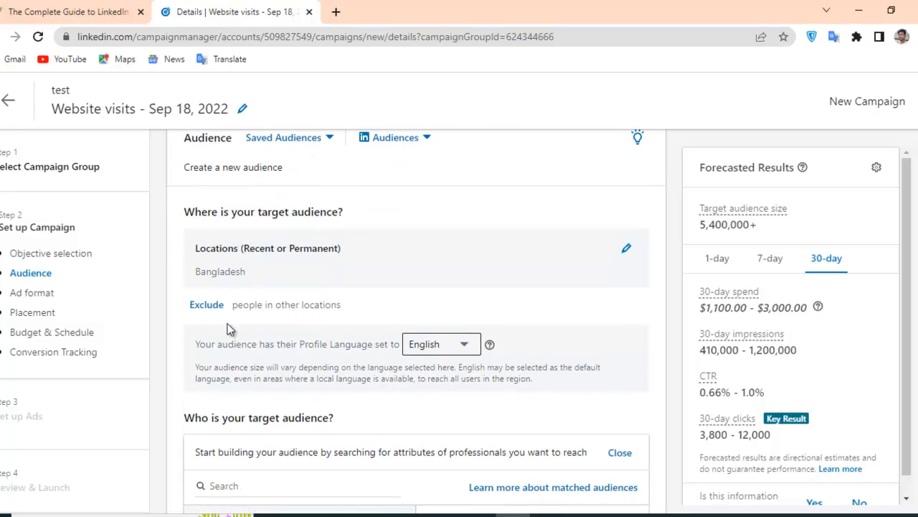
Replace Bangladesh with United States as the target audience location, keeping the recent or permanent location type
click(625, 249)
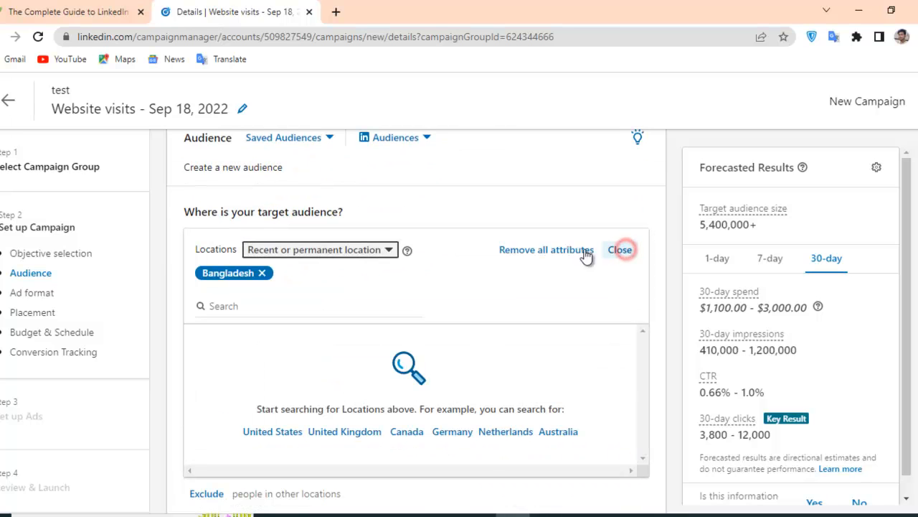
click(264, 273)
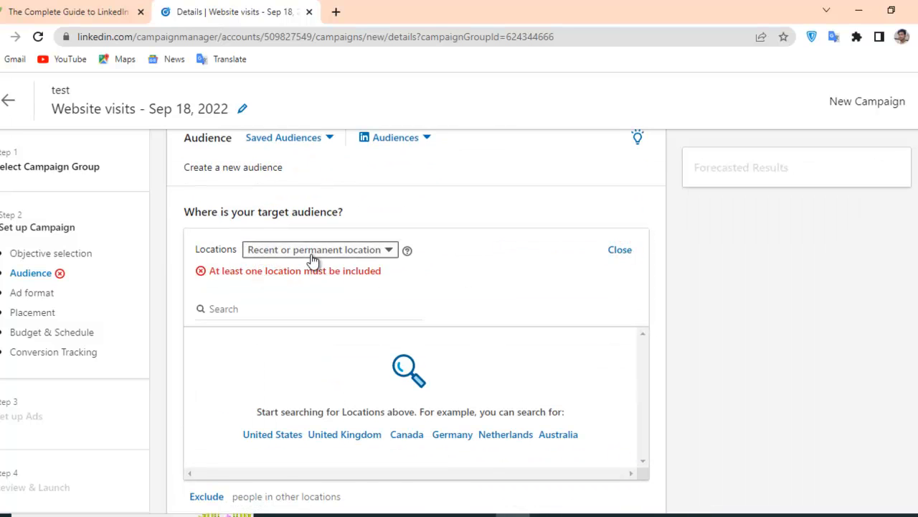
click(312, 251)
click(480, 265)
click(239, 314)
text(un)
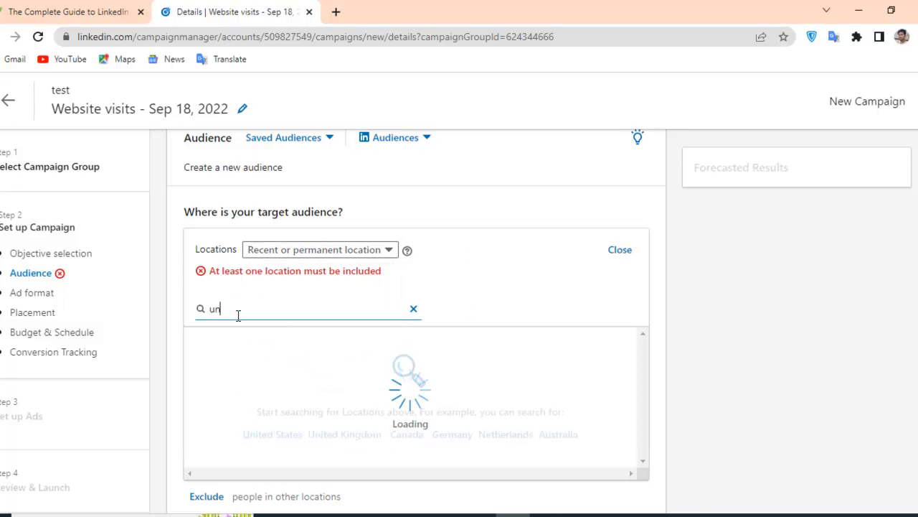
click(238, 345)
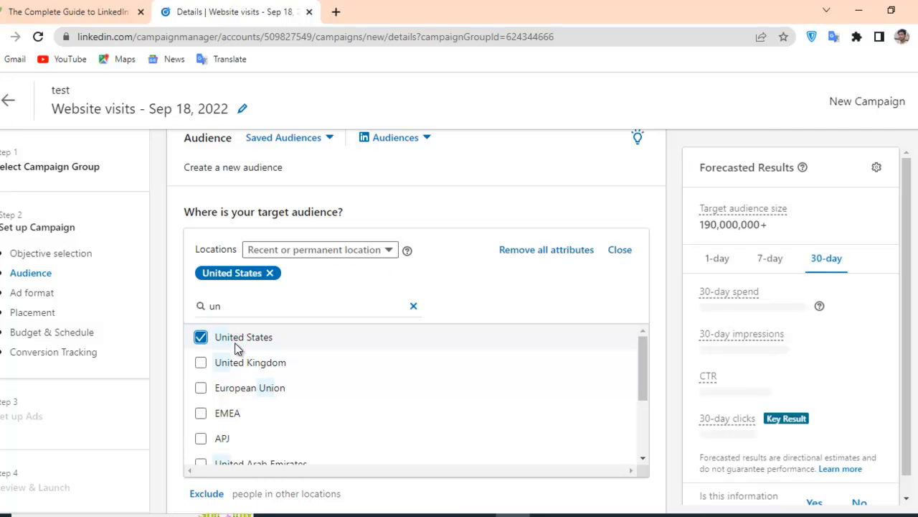
scroll(658, 313, down, 3)
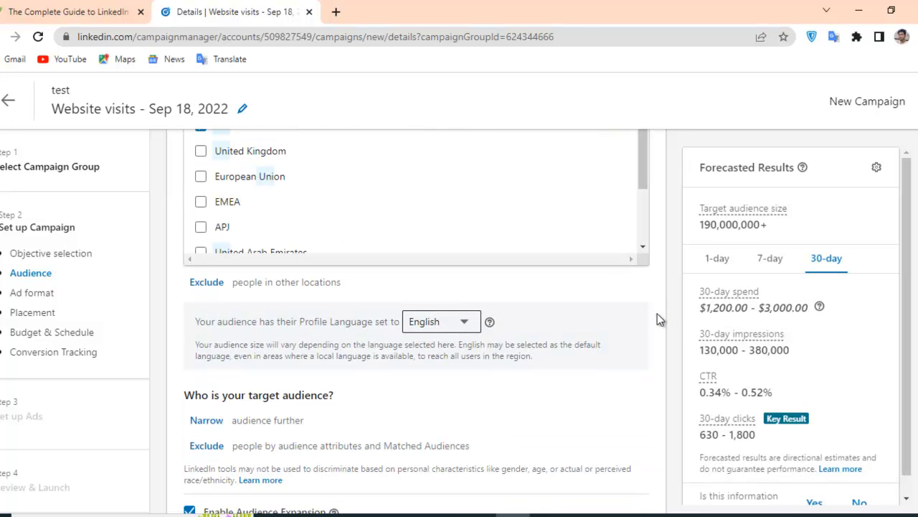
scroll(572, 295, up, 4)
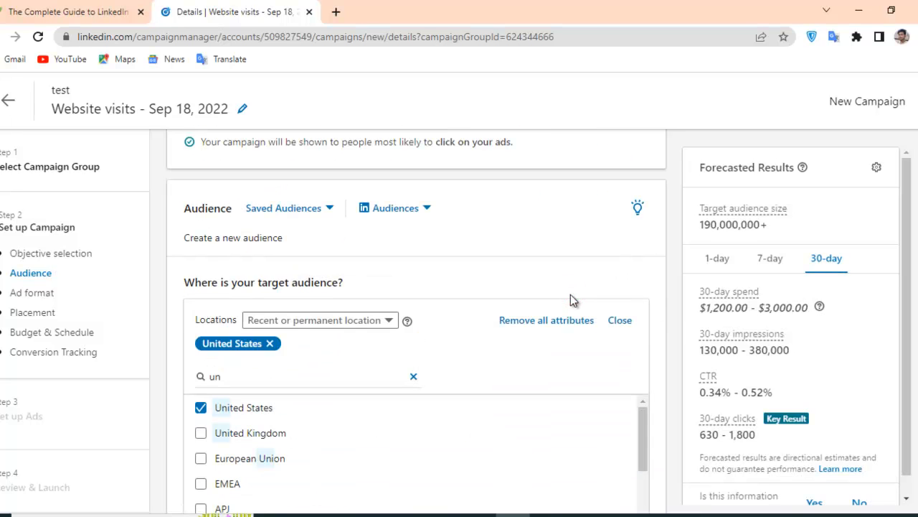
click(620, 320)
Review the audience section's location, profile language, targeting and Audience Expansion settings
scroll(486, 306, down, 2)
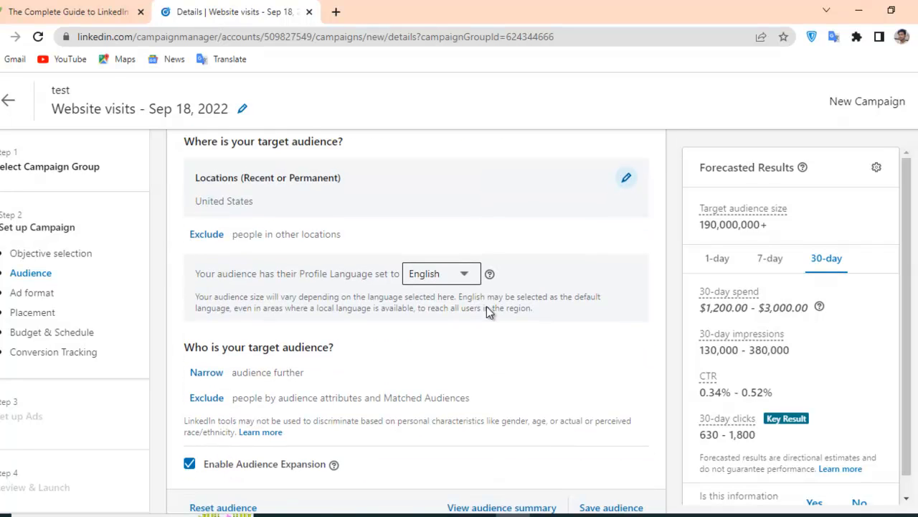
scroll(424, 316, down, 1)
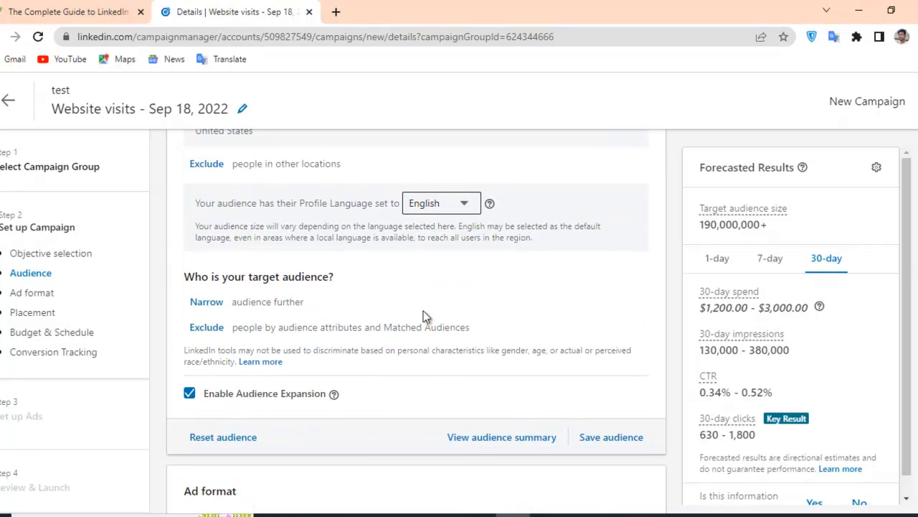
scroll(423, 316, down, 3)
scroll(414, 313, up, 4)
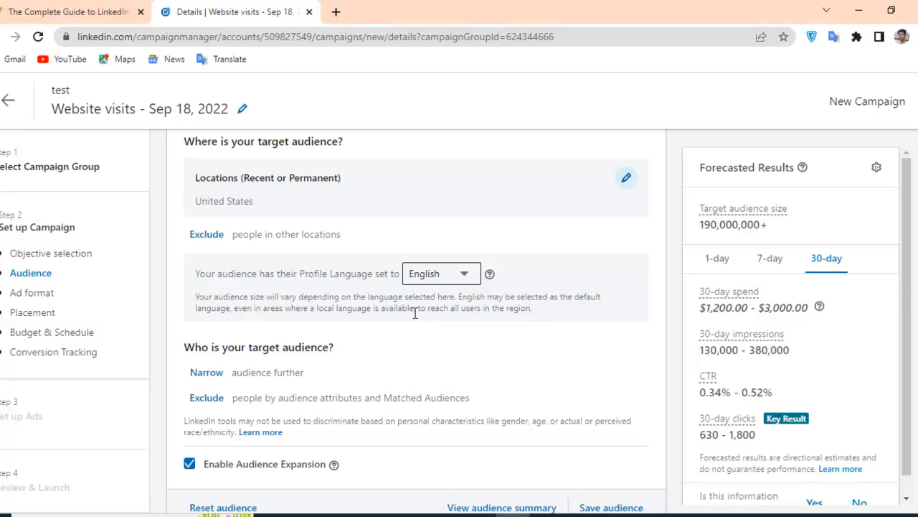
scroll(359, 321, up, 2)
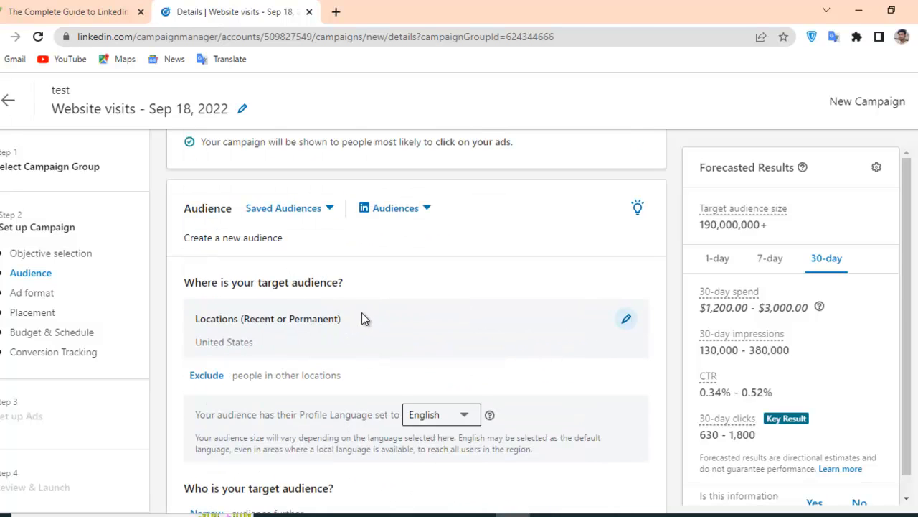
scroll(363, 316, down, 1)
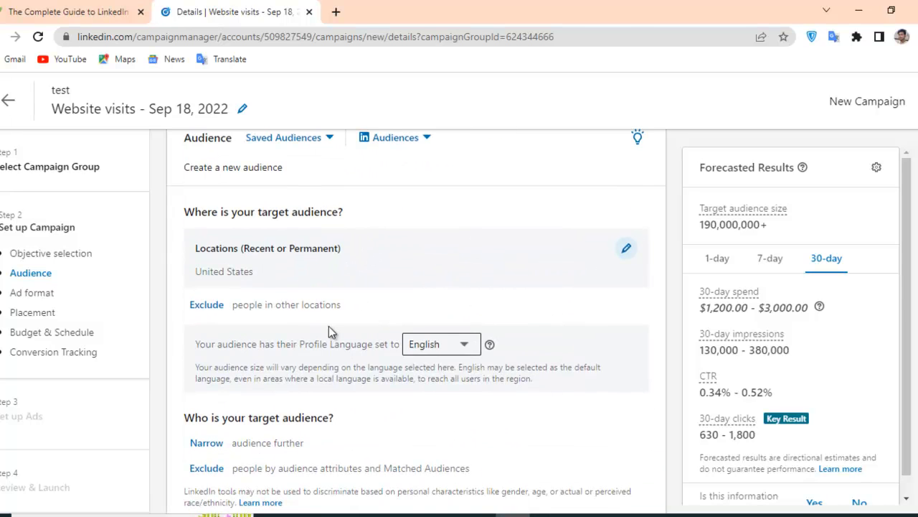
scroll(313, 326, down, 1)
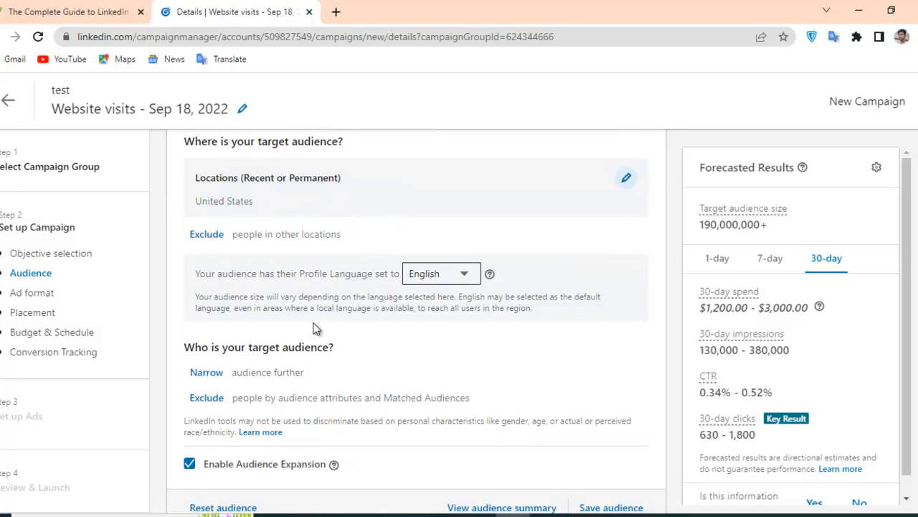
scroll(336, 366, down, 1)
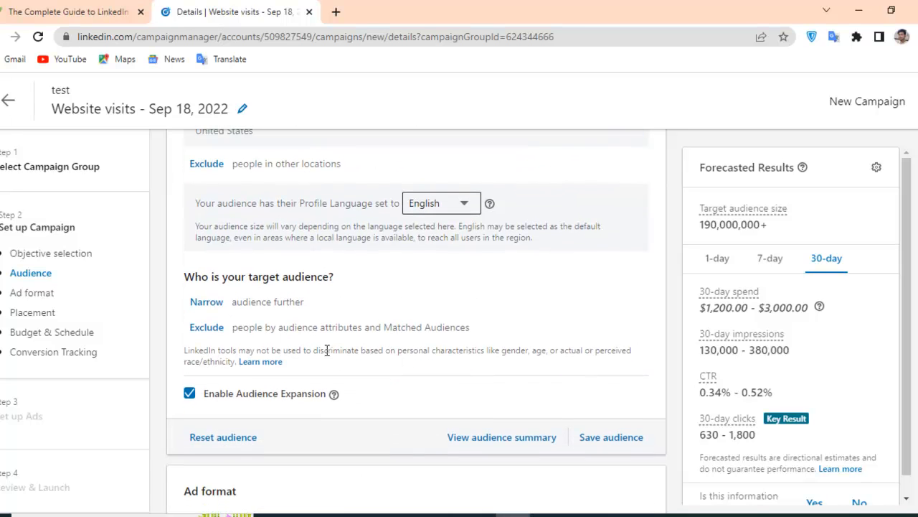
click(208, 302)
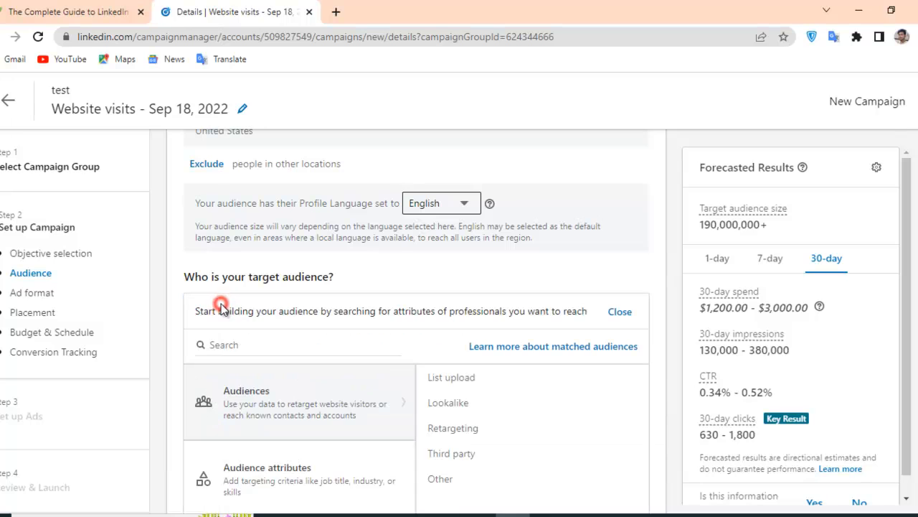
scroll(421, 335, down, 1)
scroll(402, 314, up, 1)
click(620, 311)
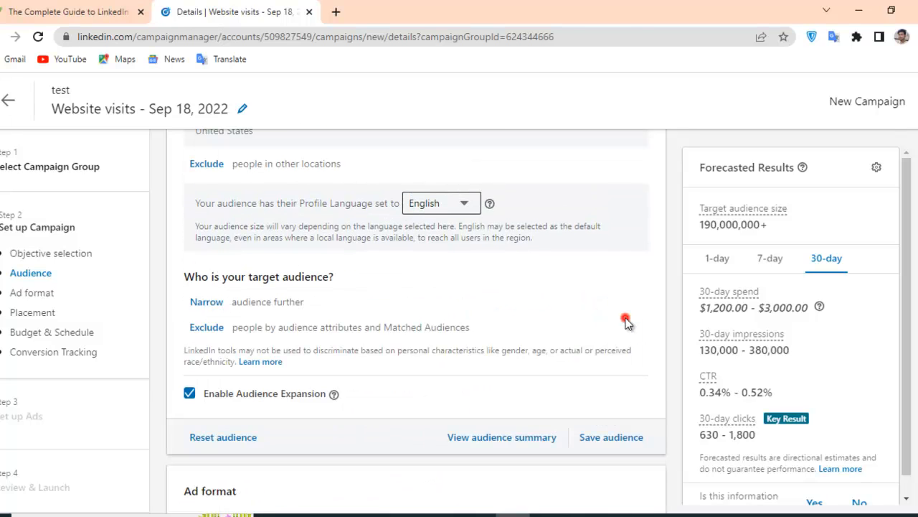
Examine the audience narrowing options, including the Company Category choices under the company attributes, and close them without selecting any
click(206, 303)
scroll(362, 334, down, 1)
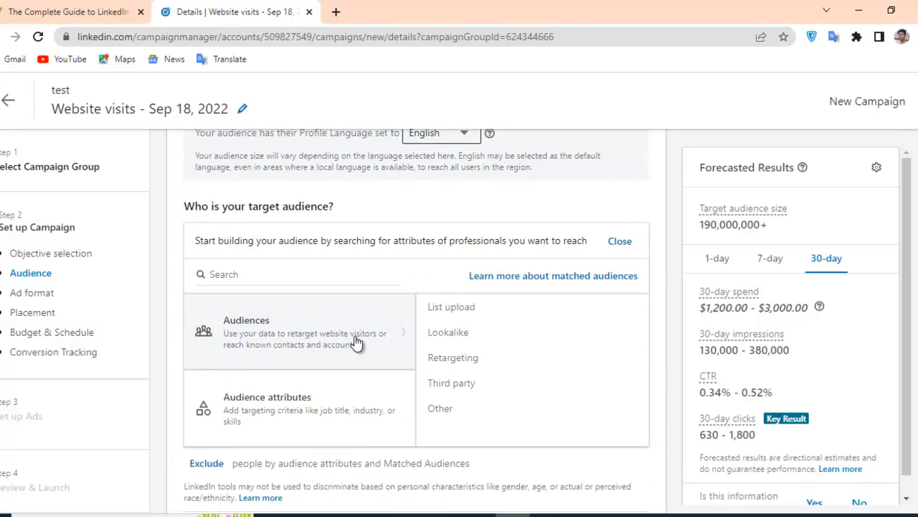
scroll(328, 338, down, 1)
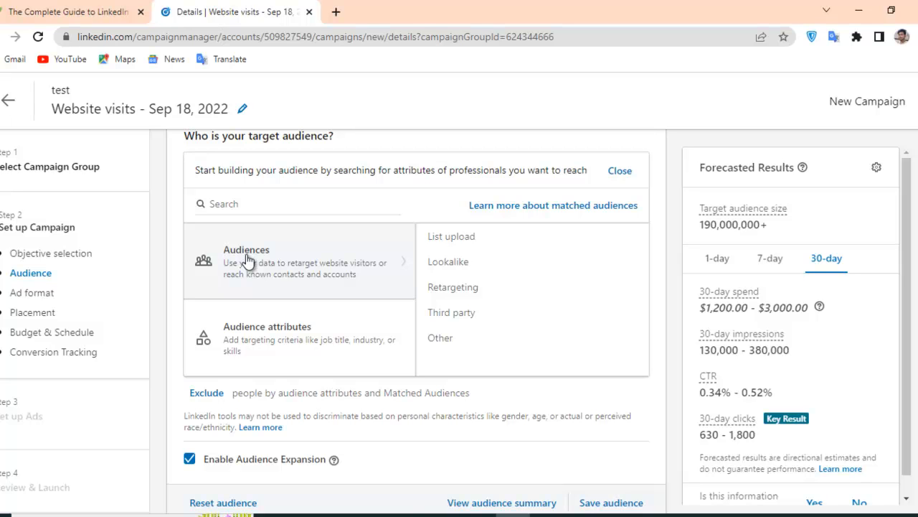
click(303, 340)
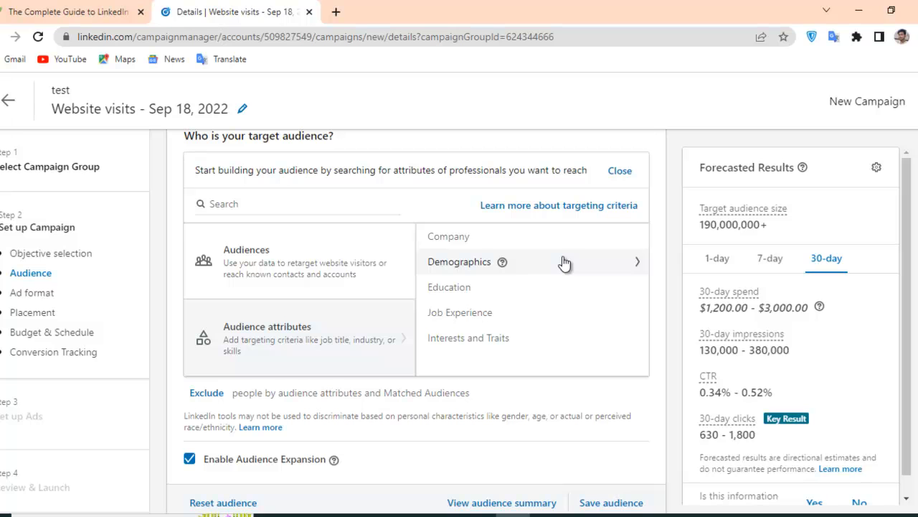
click(442, 238)
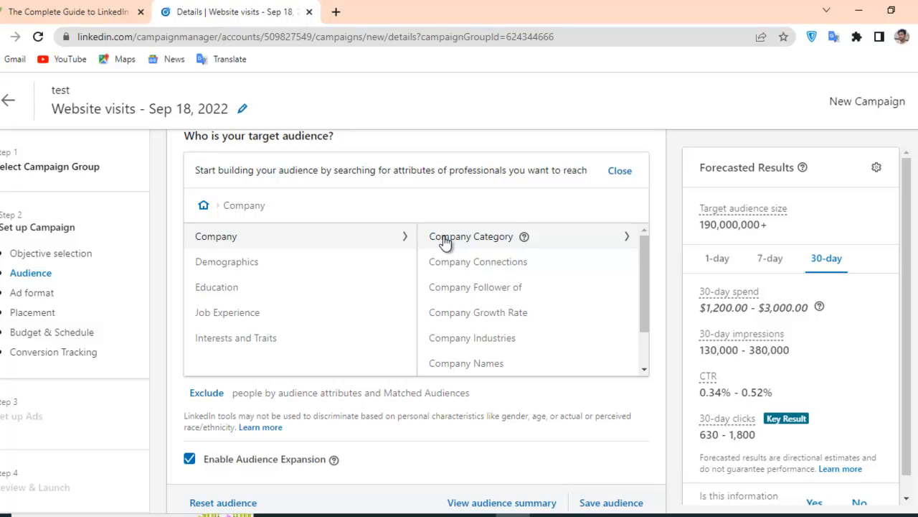
click(625, 236)
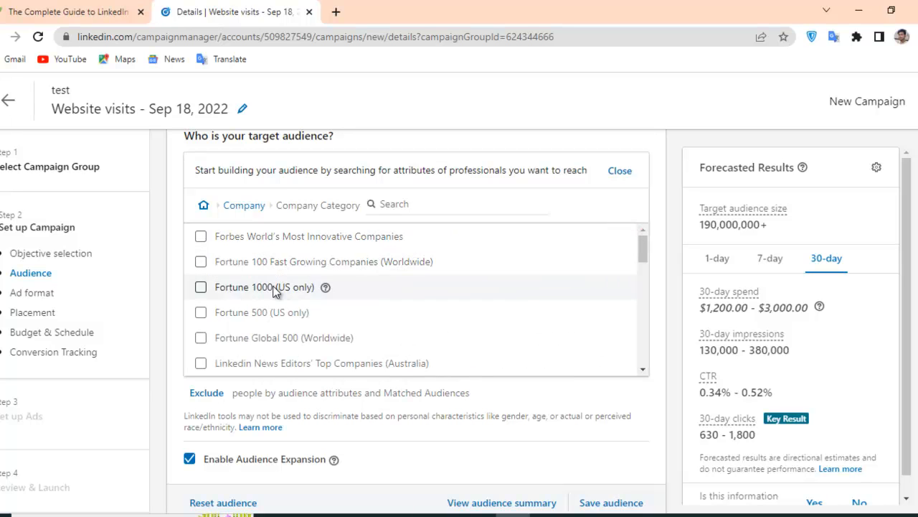
scroll(277, 291, down, 1)
scroll(316, 322, up, 2)
scroll(230, 234, up, 1)
scroll(290, 251, down, 1)
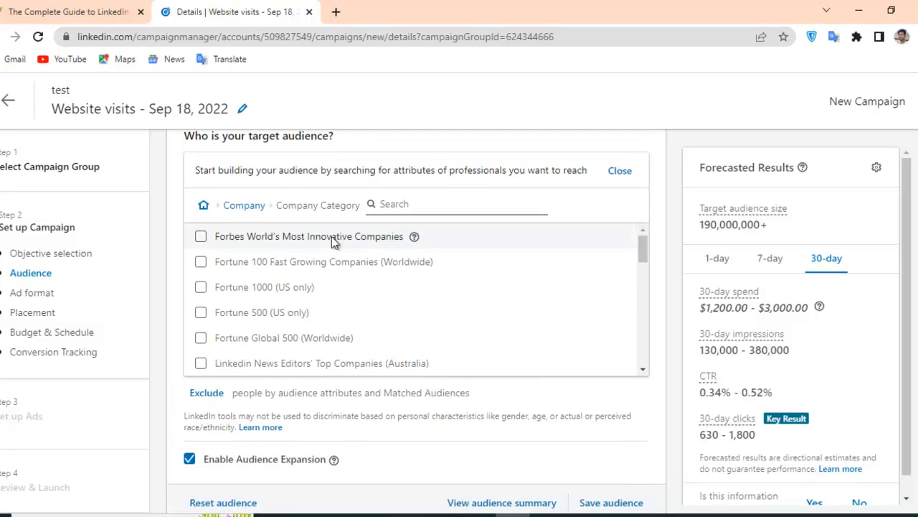
click(621, 172)
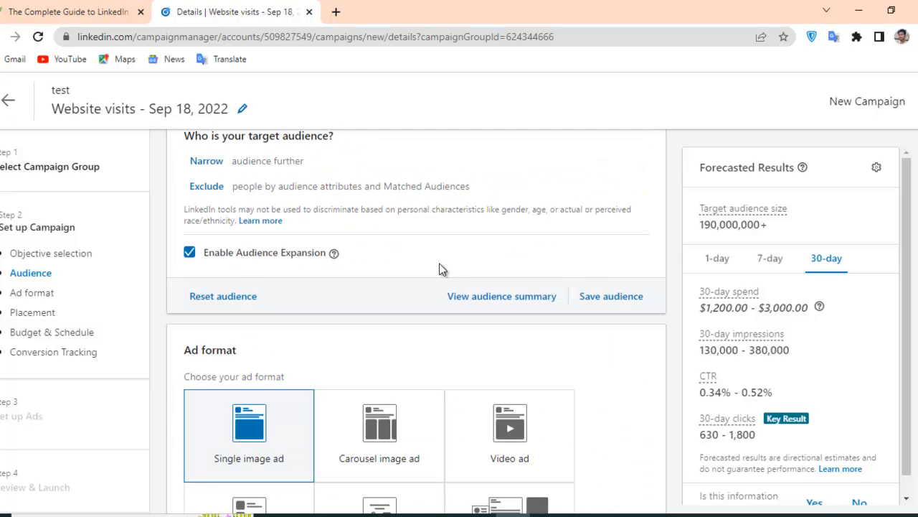
Reopen the audience narrowing options and examine the Company Follower of choices under the company attributes
scroll(230, 265, up, 1)
click(215, 232)
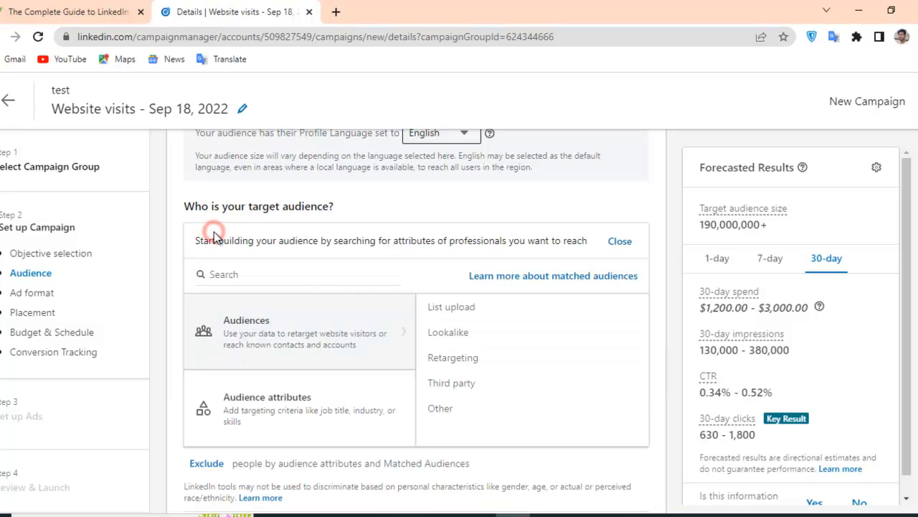
scroll(304, 304, down, 1)
mouse_move(294, 337)
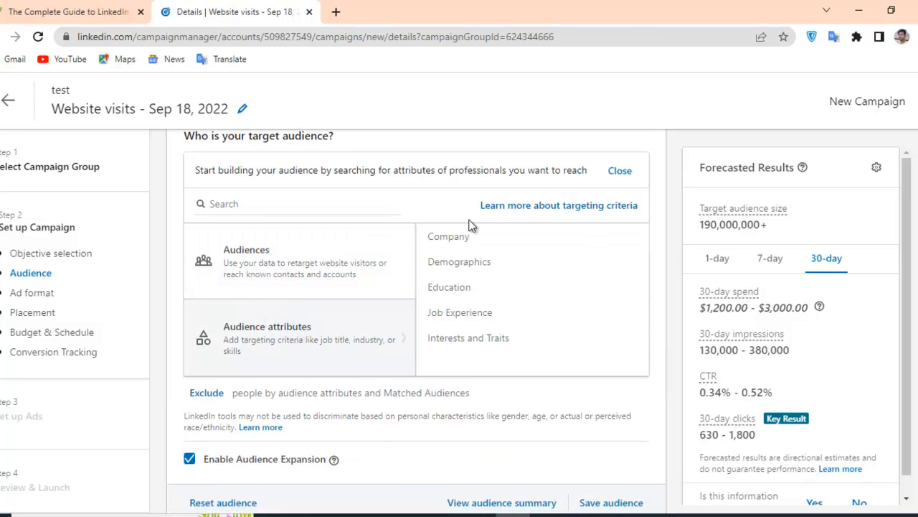
click(455, 238)
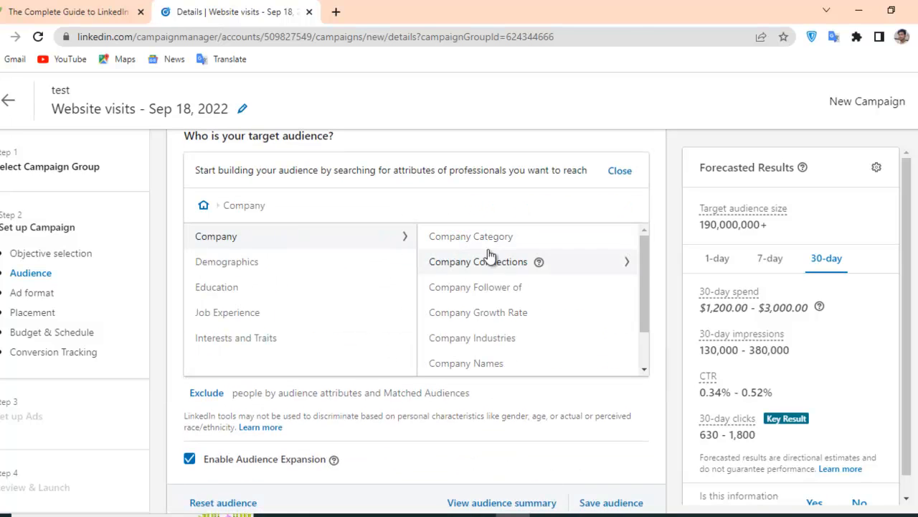
click(497, 290)
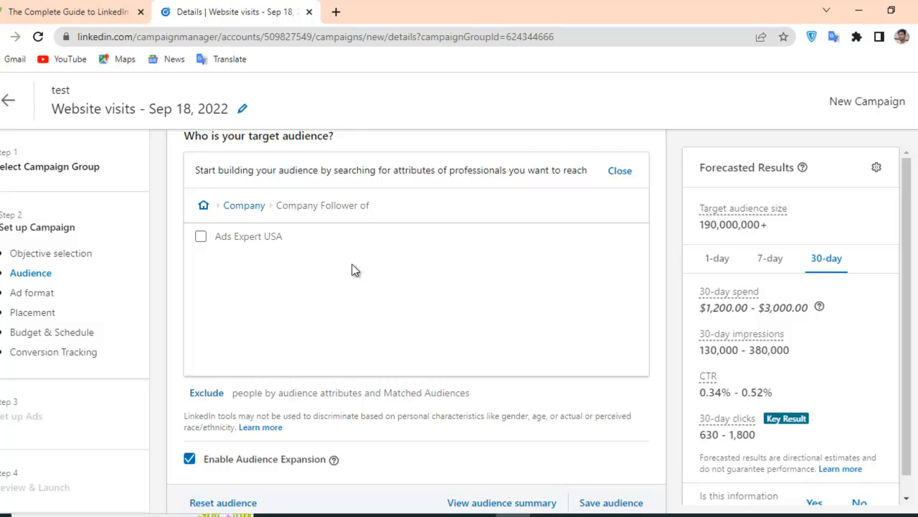
Add the Company Category attributes Linkedin News Editors' Top Startups (Canada) and Linkedin News Editors' Top Startups (Brazil) to the target audience
scroll(349, 262, up, 1)
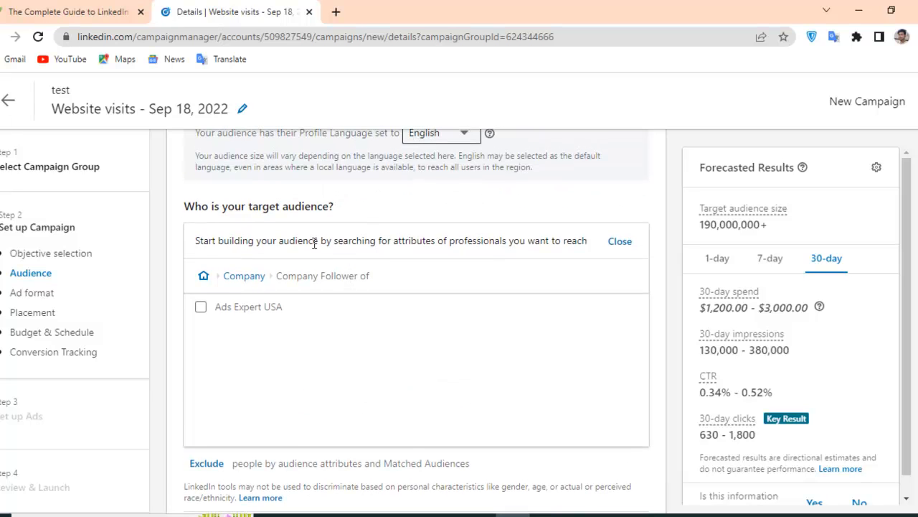
click(244, 276)
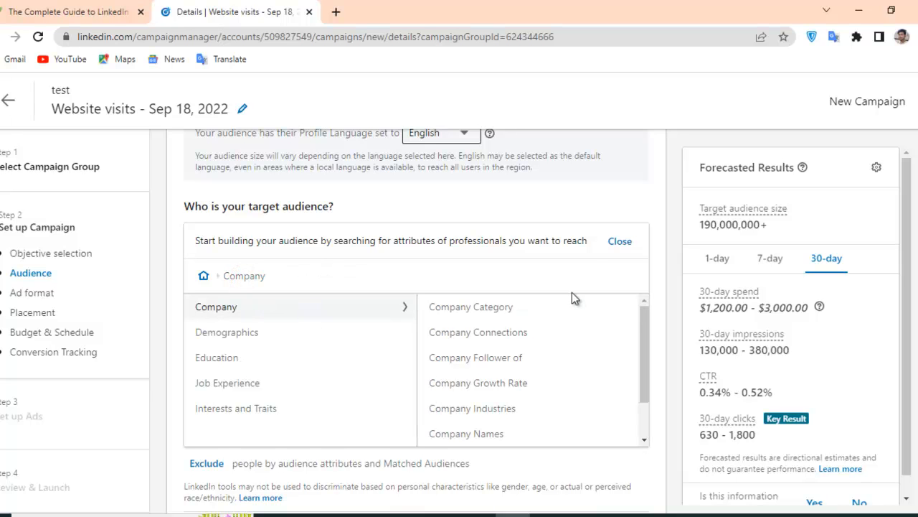
click(486, 310)
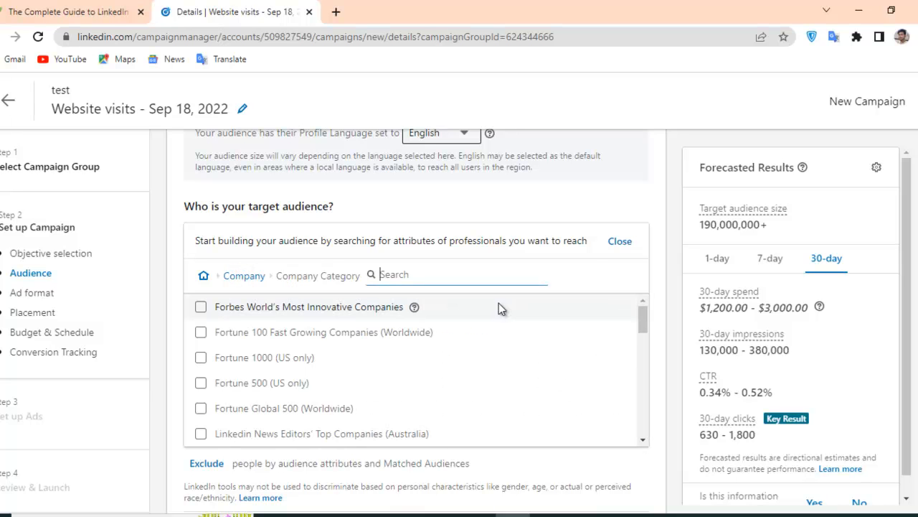
scroll(249, 353, down, 1)
scroll(249, 354, down, 3)
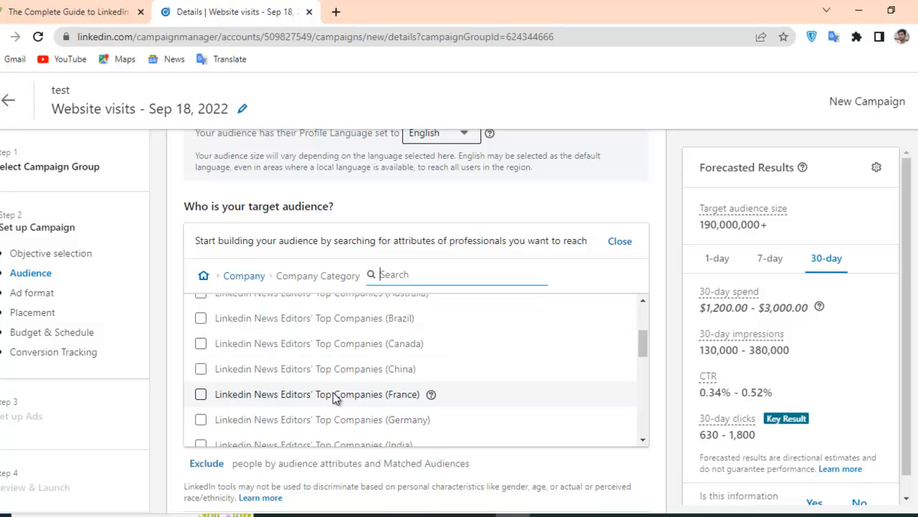
scroll(348, 376, up, 5)
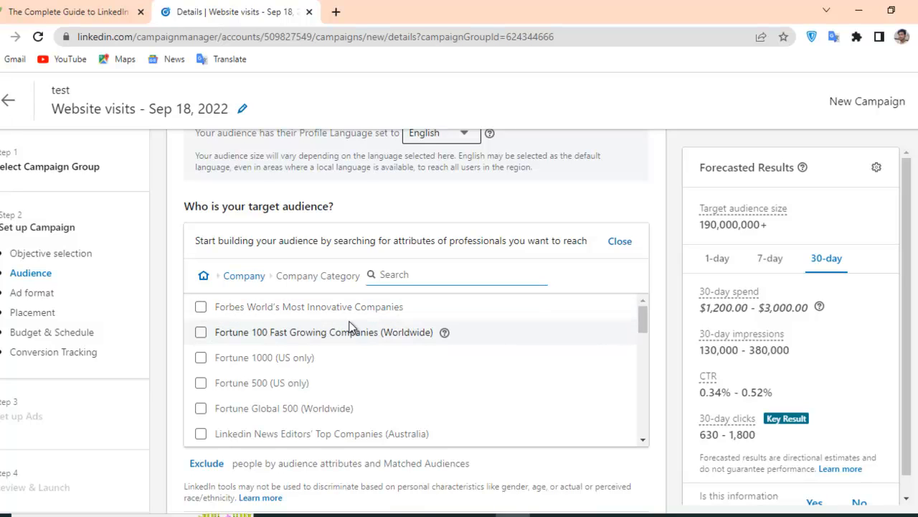
scroll(369, 321, down, 5)
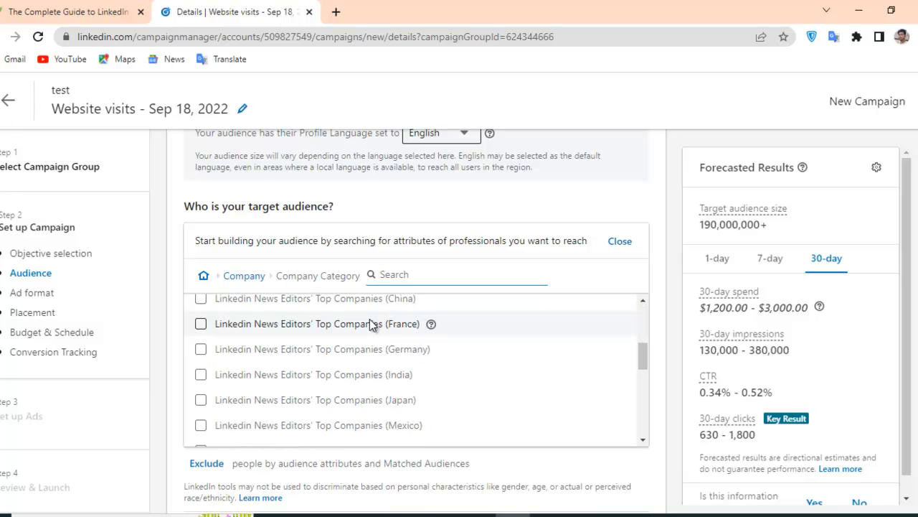
scroll(369, 322, down, 2)
scroll(352, 369, down, 3)
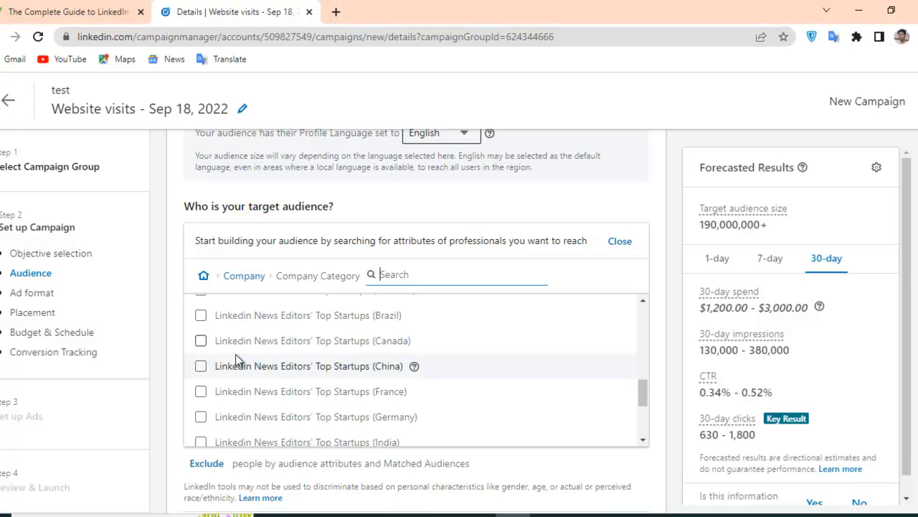
click(201, 341)
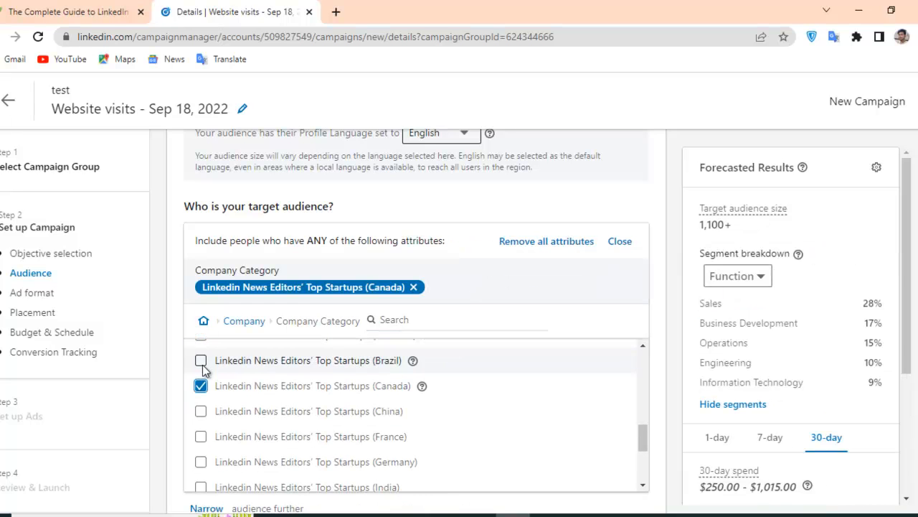
click(201, 360)
scroll(431, 363, down, 2)
scroll(539, 324, down, 2)
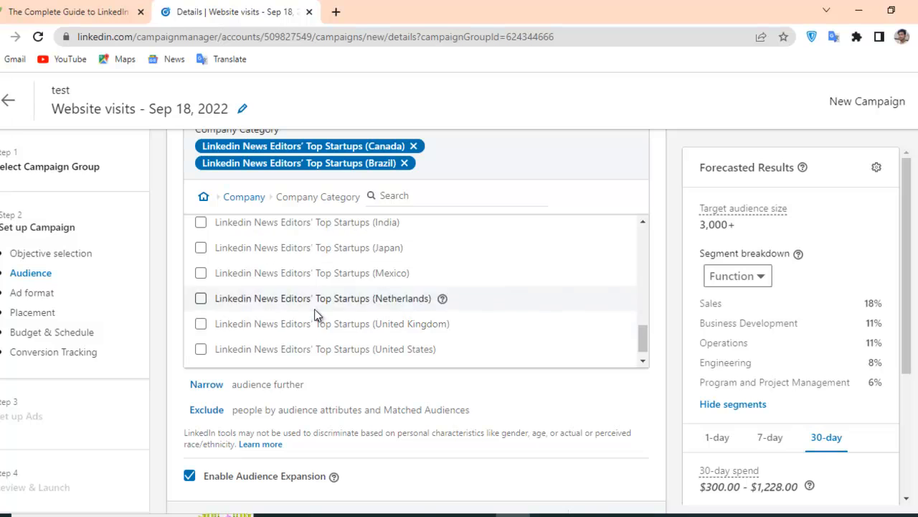
scroll(312, 316, up, 10)
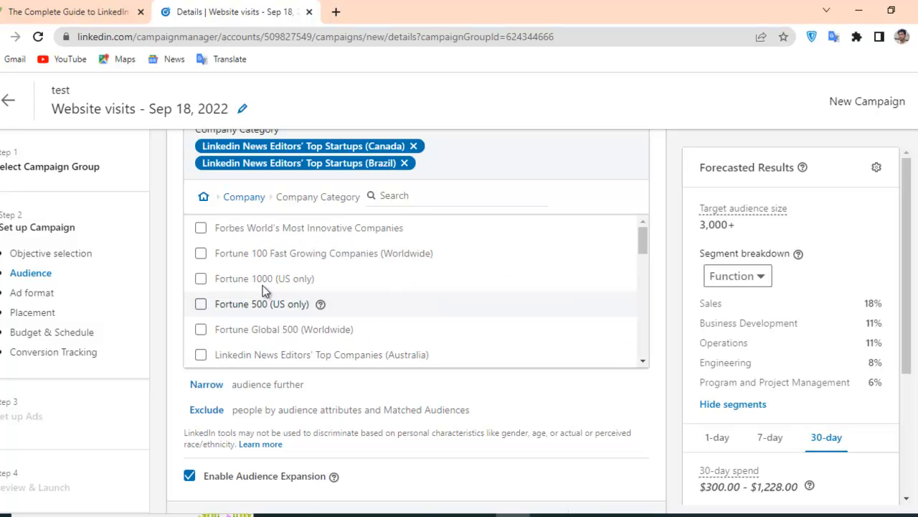
Search Company Connections for google and add Google, Google Operations Center and Google AI Community to the target audience
click(244, 196)
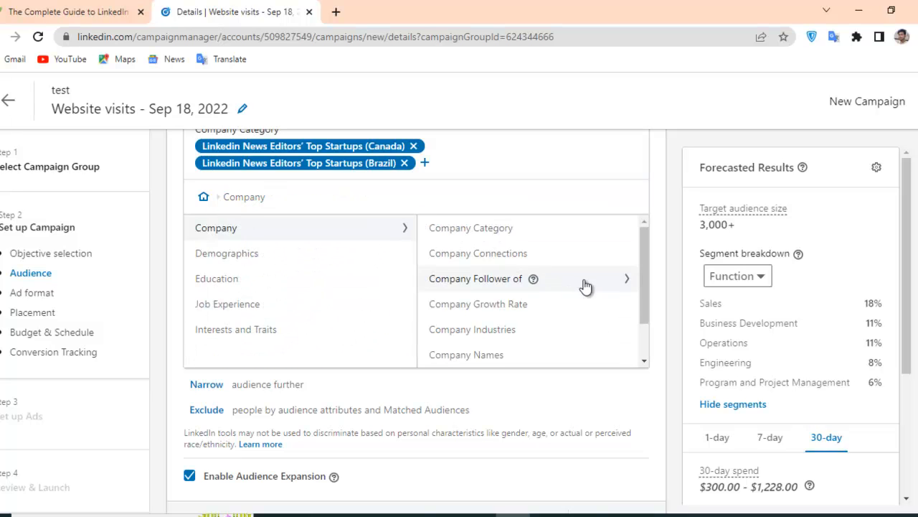
click(486, 255)
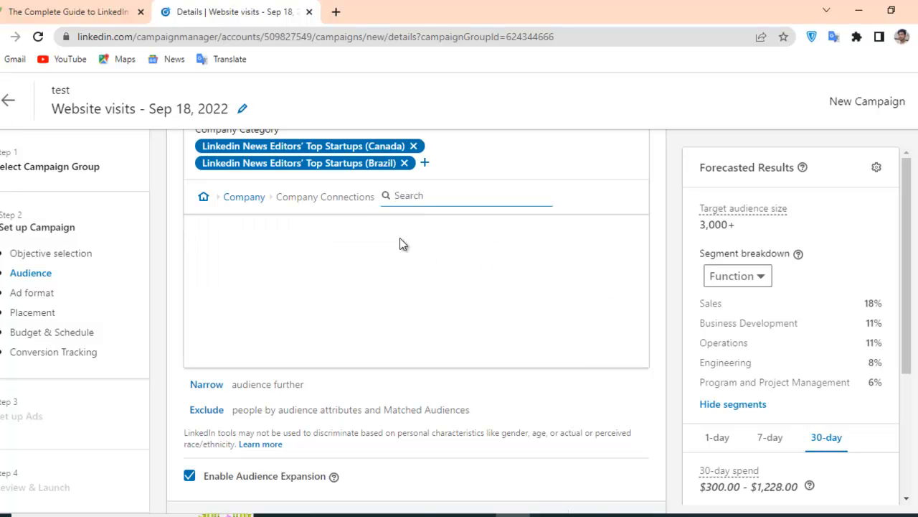
click(422, 195)
text(google)
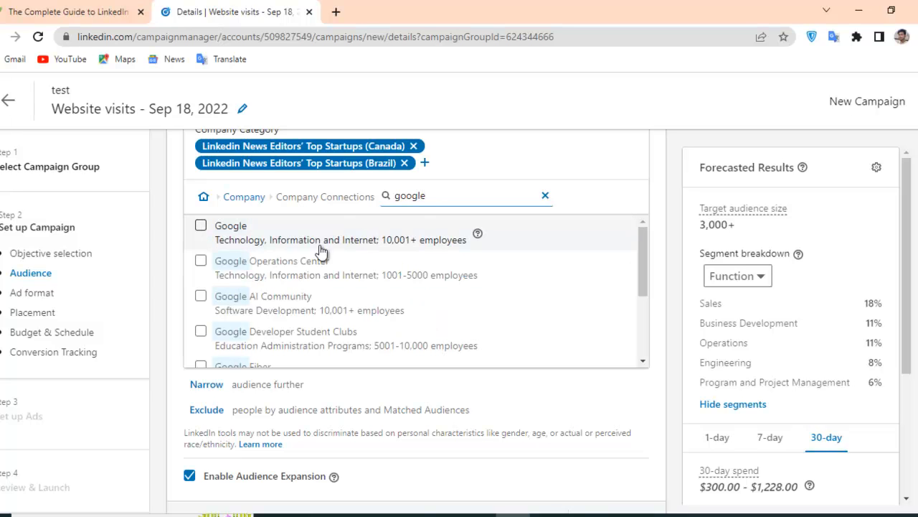
click(201, 225)
click(201, 307)
click(200, 342)
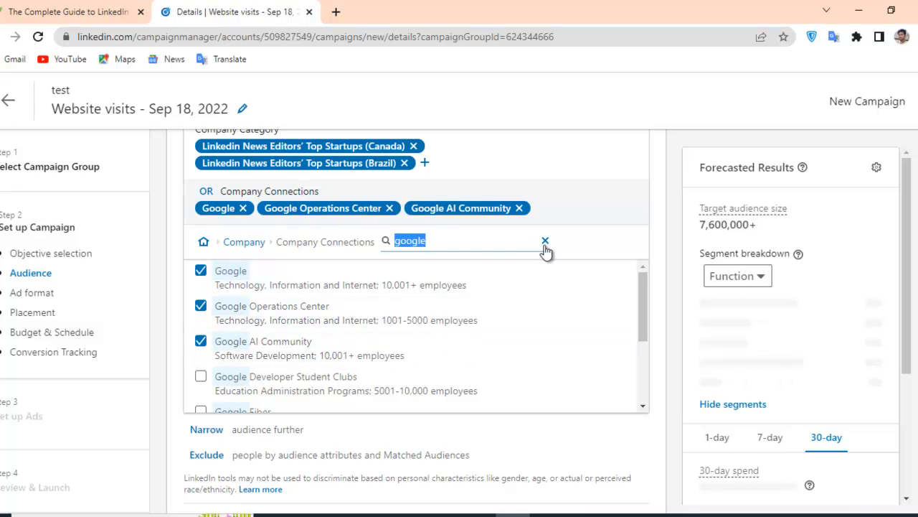
Add the Company Growth Rate attributes 0% - 3% company growth and Negative growth companies to the target audience
click(244, 242)
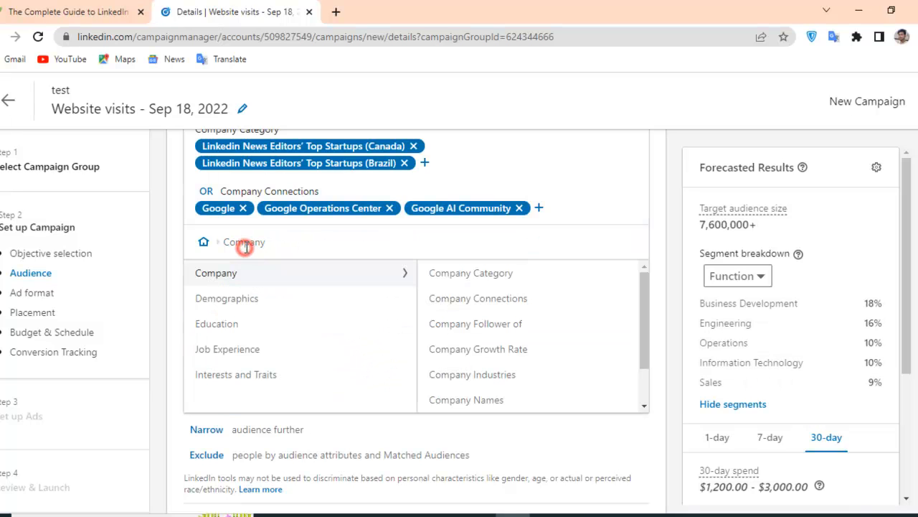
click(485, 351)
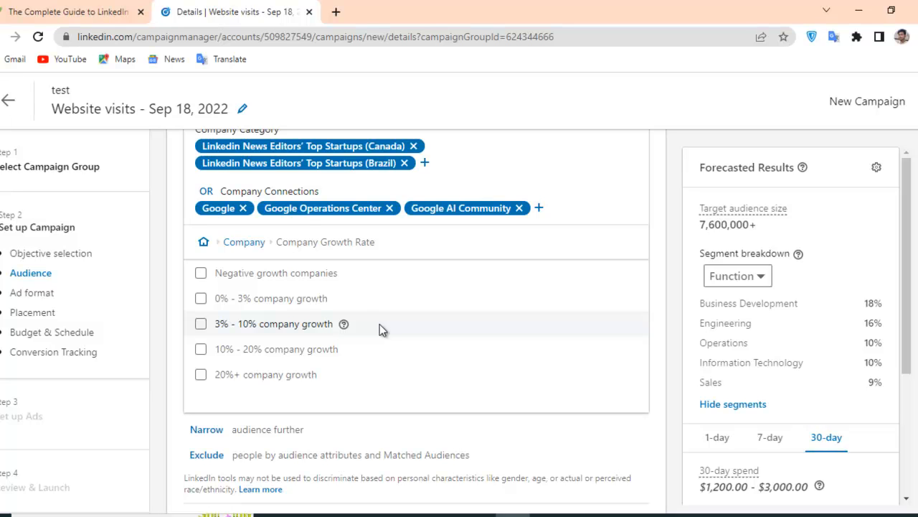
click(200, 297)
click(201, 318)
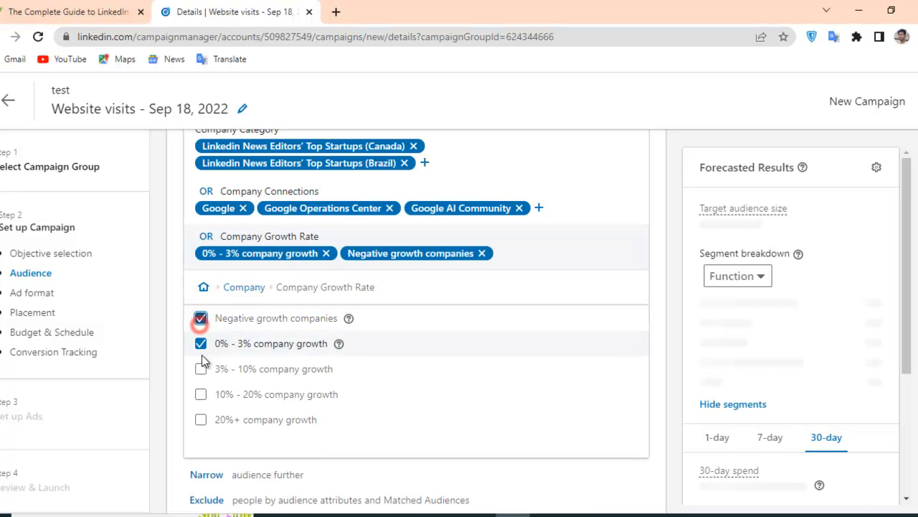
Search Company Names for "da" and add the design services company Dar to the target audience
click(244, 287)
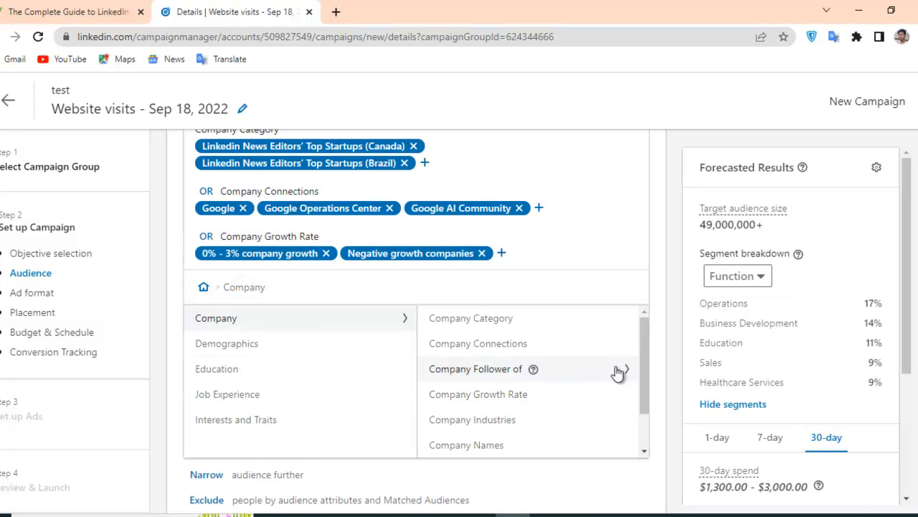
scroll(617, 370, down, 1)
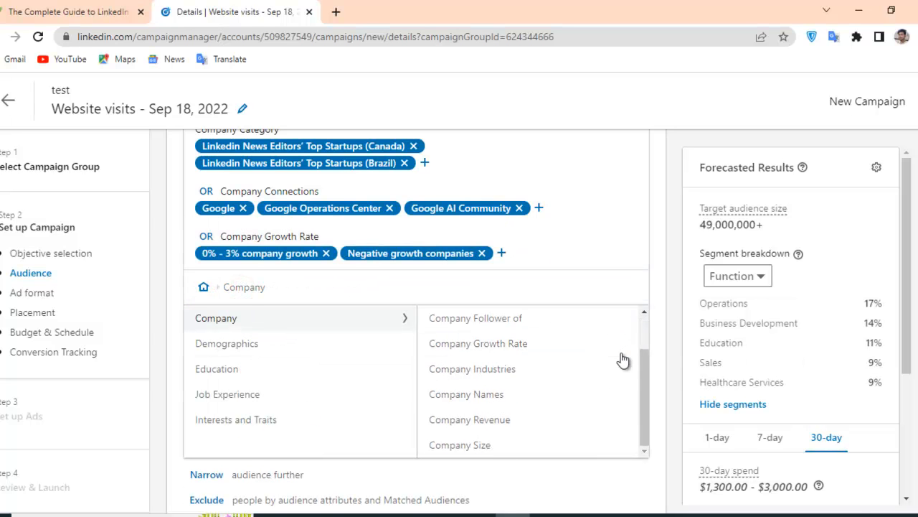
click(440, 396)
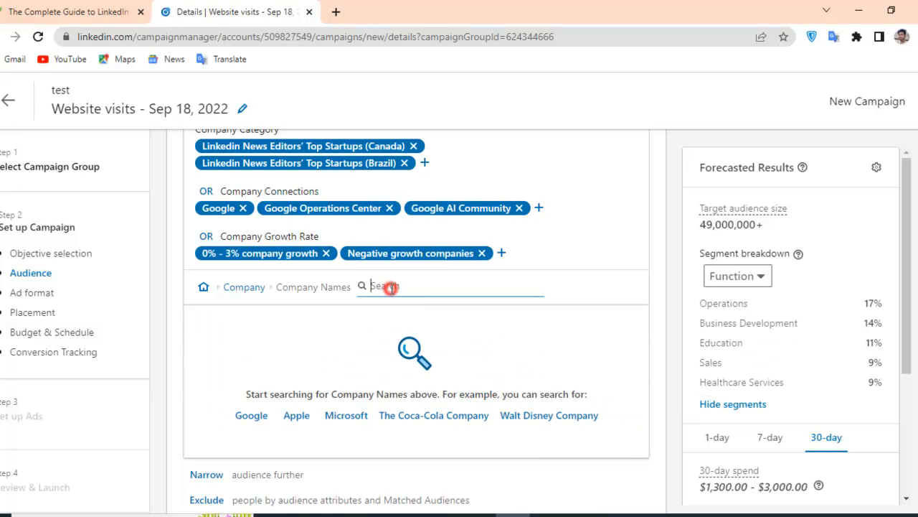
text(da)
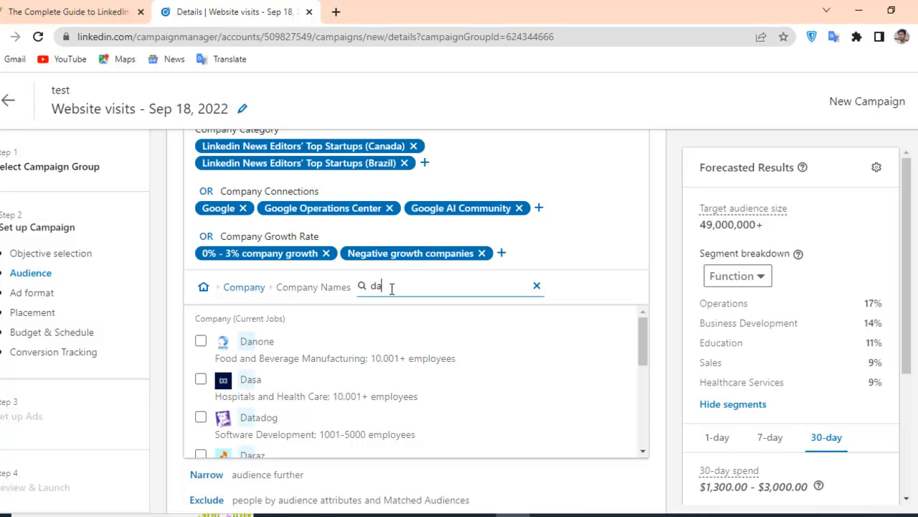
scroll(316, 395, down, 2)
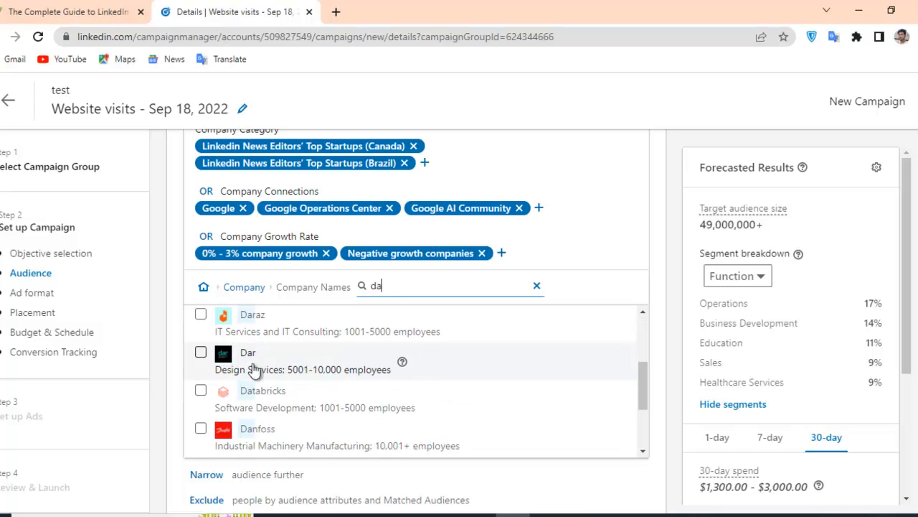
click(201, 353)
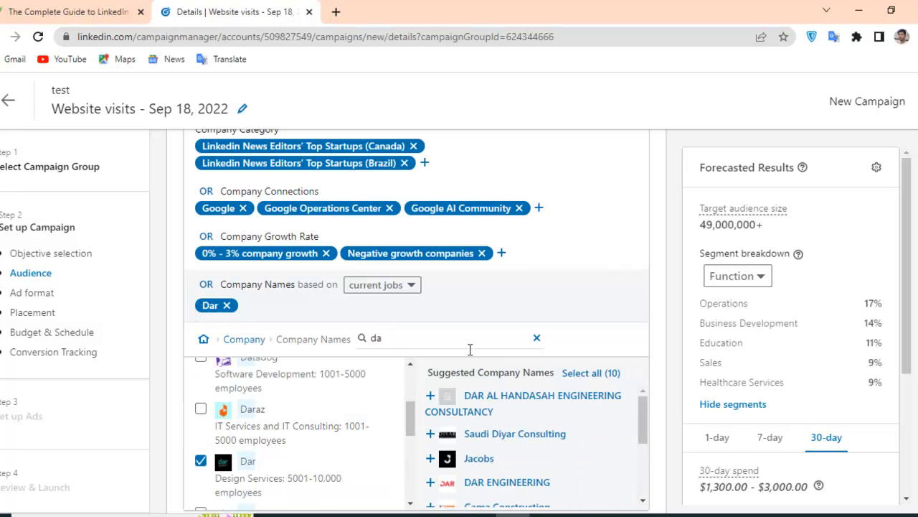
Add the Company Revenue range Under $1M to the target audience attributes
click(244, 339)
scroll(437, 352, down, 1)
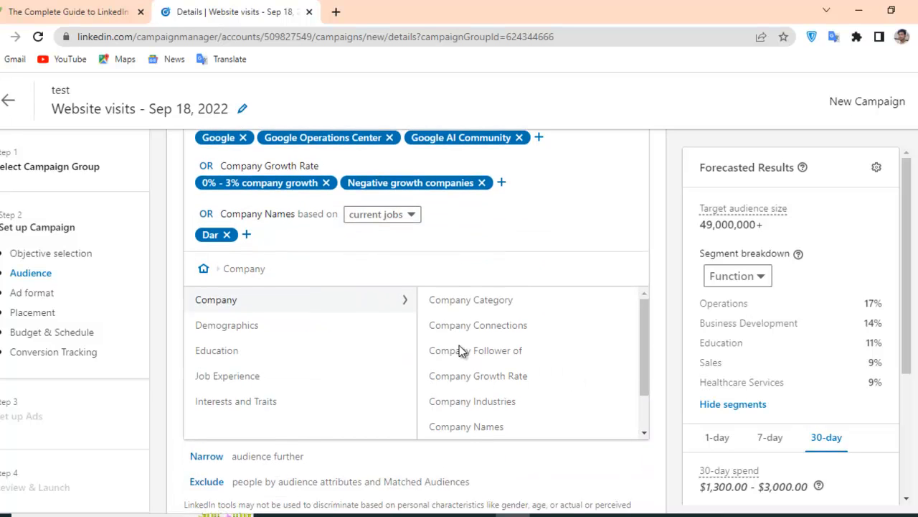
scroll(531, 351, down, 1)
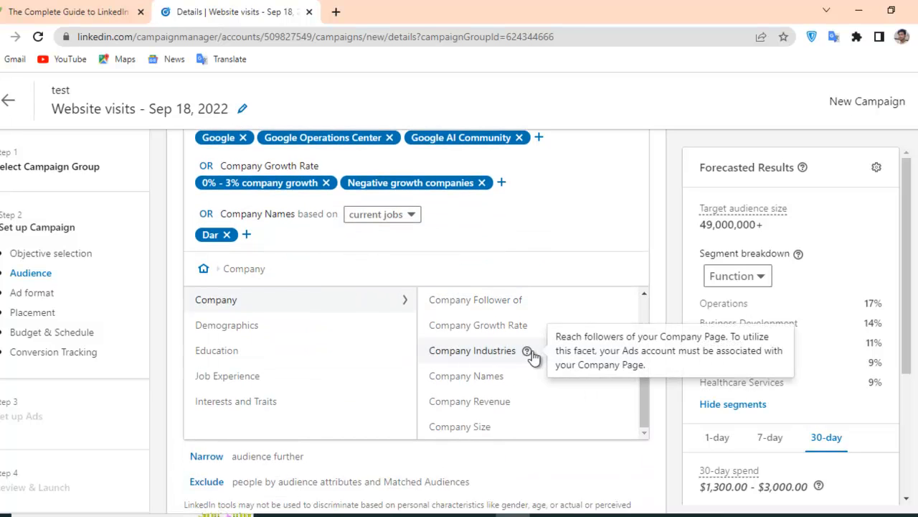
click(475, 401)
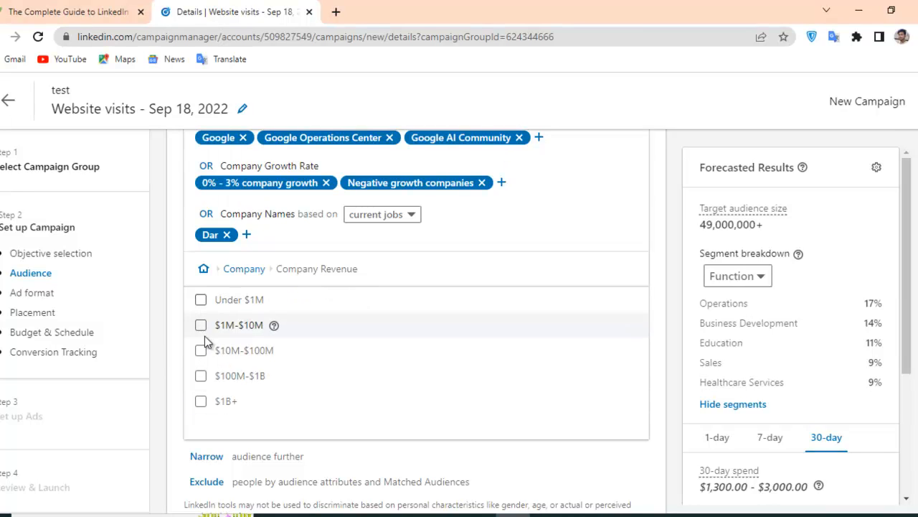
click(201, 299)
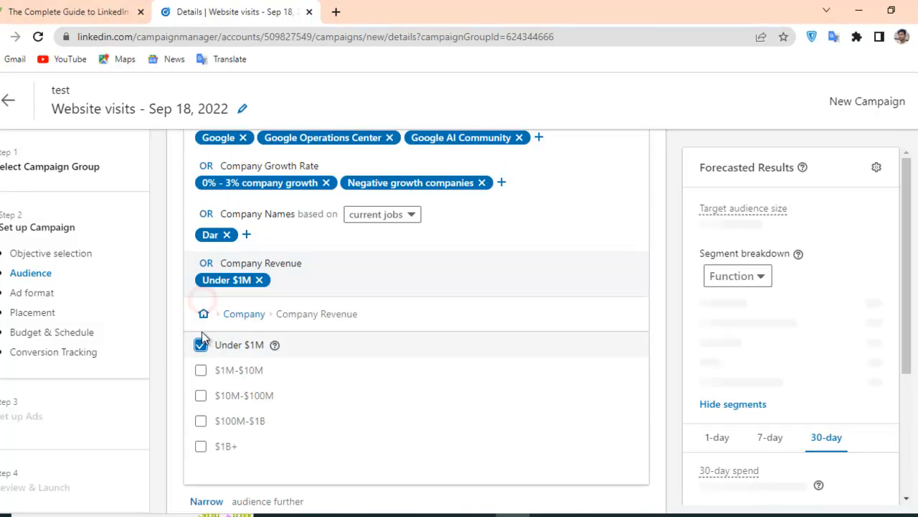
Add the Company Size options 2-10 employees, Myself Only, 51-200 employees and 501-1000 employees to the target audience
click(236, 313)
scroll(492, 408, down, 3)
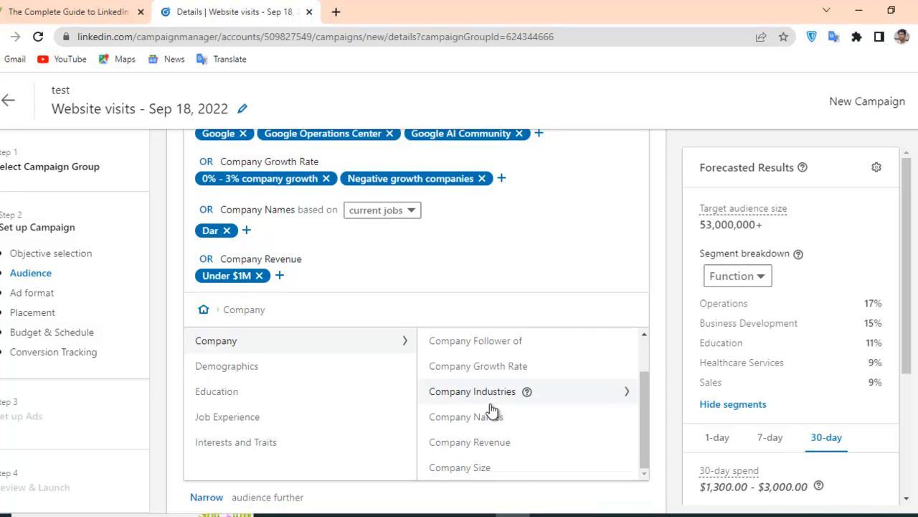
click(463, 402)
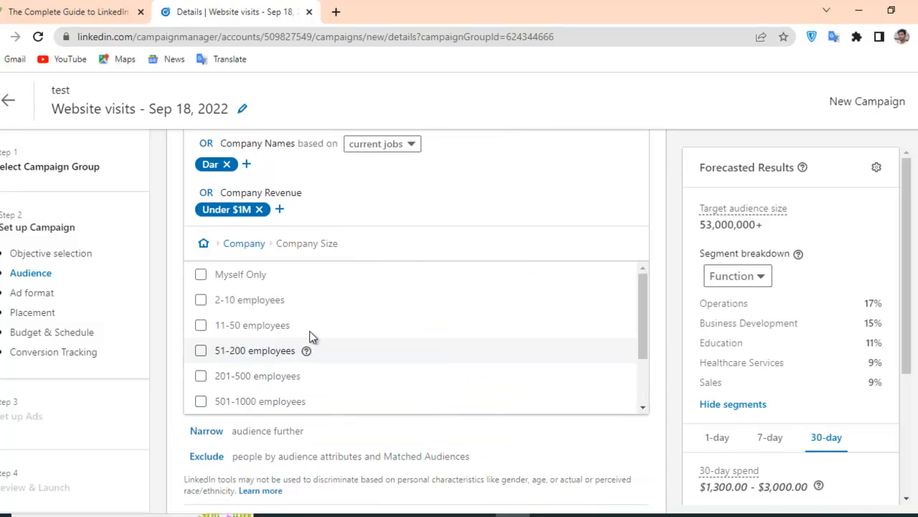
click(201, 302)
click(201, 320)
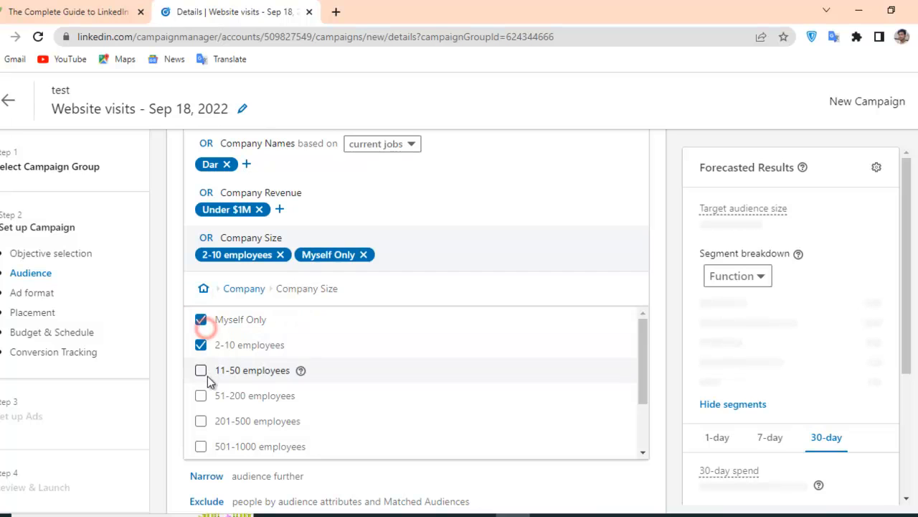
click(201, 397)
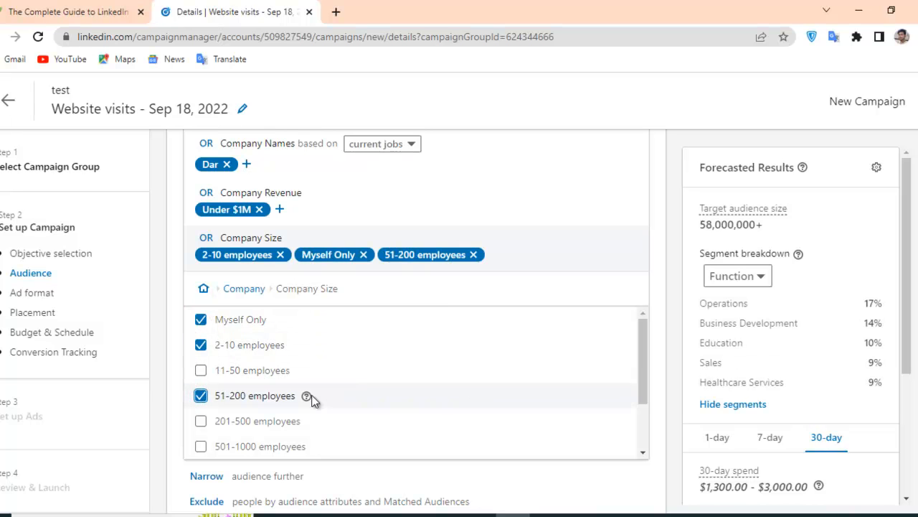
click(202, 447)
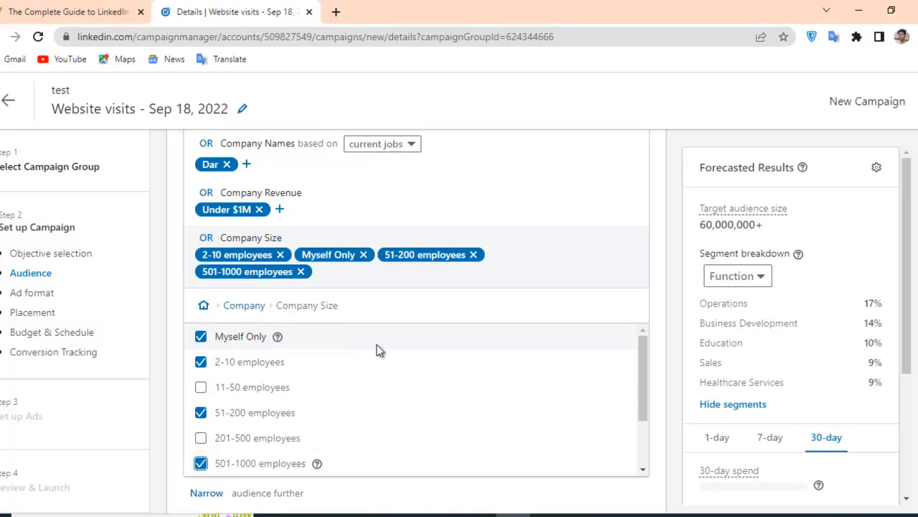
click(244, 306)
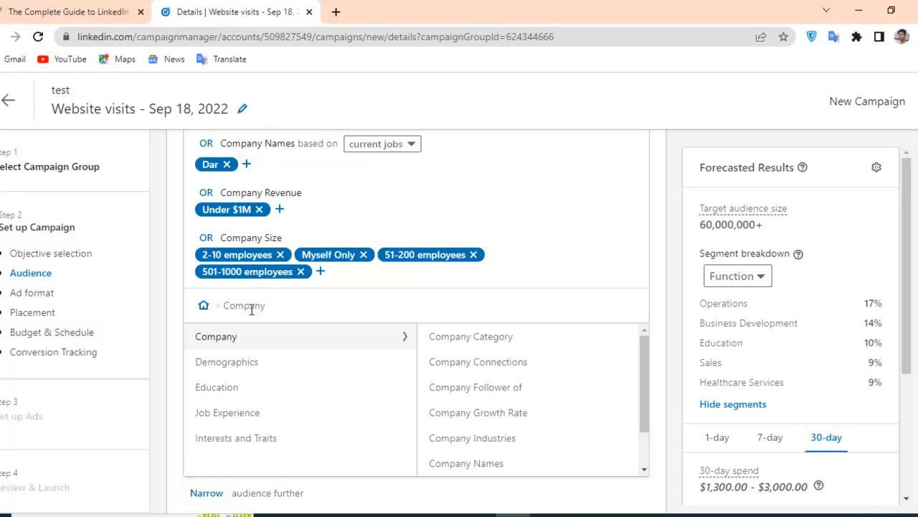
scroll(502, 321, down, 1)
scroll(508, 323, down, 1)
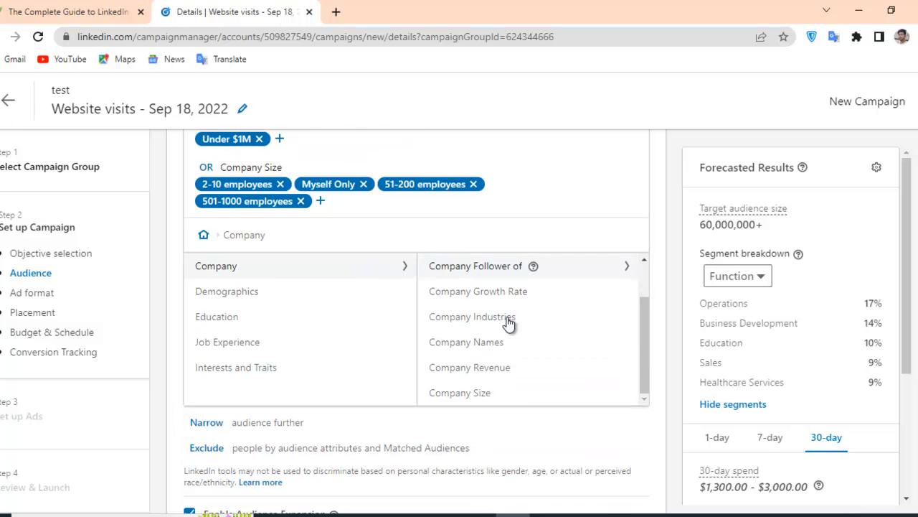
scroll(502, 322, up, 1)
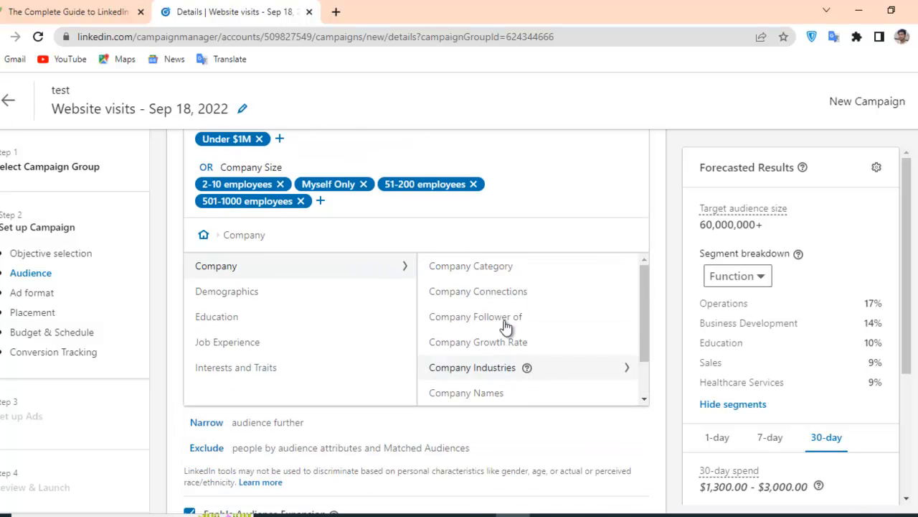
Accept the age non-discrimination certification and add the Member Age range 25 to 34 to the target audience
click(237, 300)
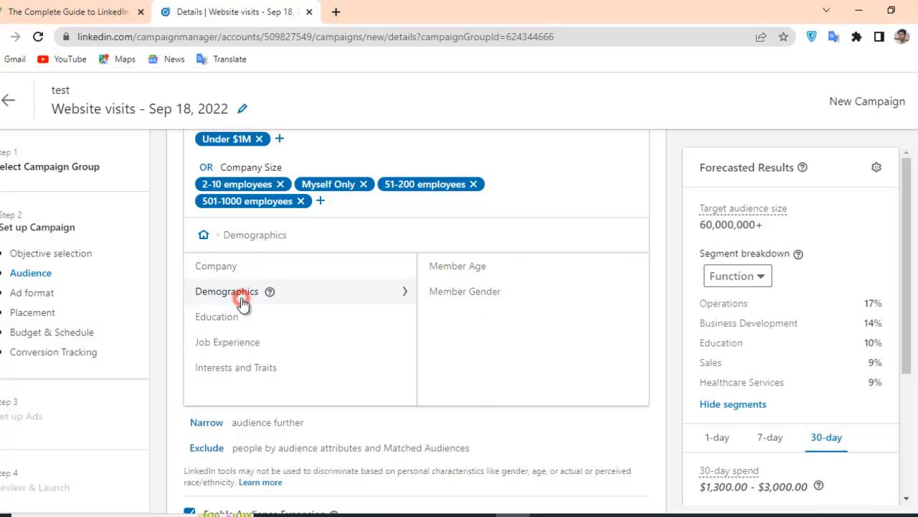
click(445, 267)
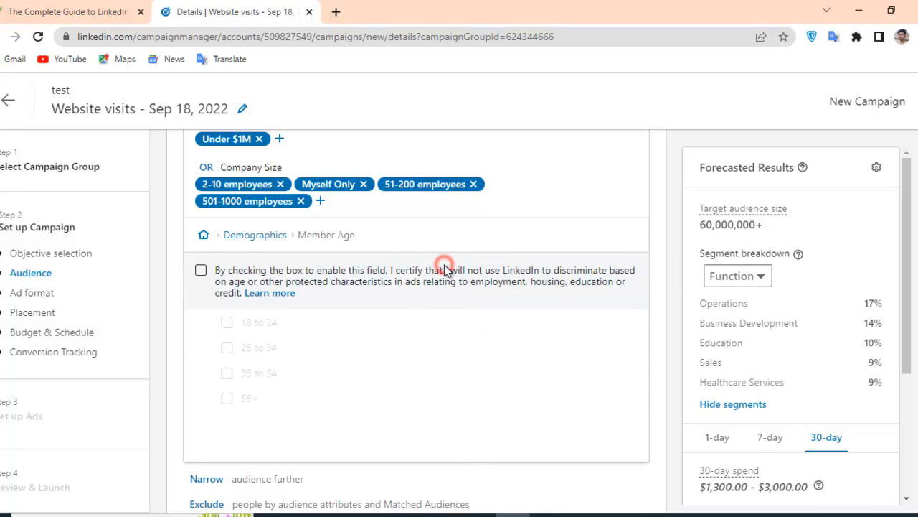
click(201, 271)
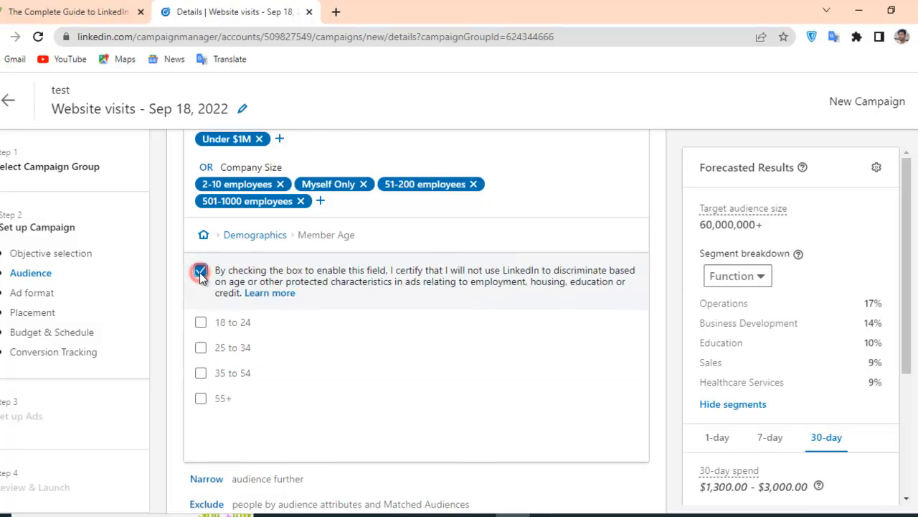
click(200, 323)
click(200, 345)
click(201, 420)
click(204, 272)
click(200, 271)
click(201, 323)
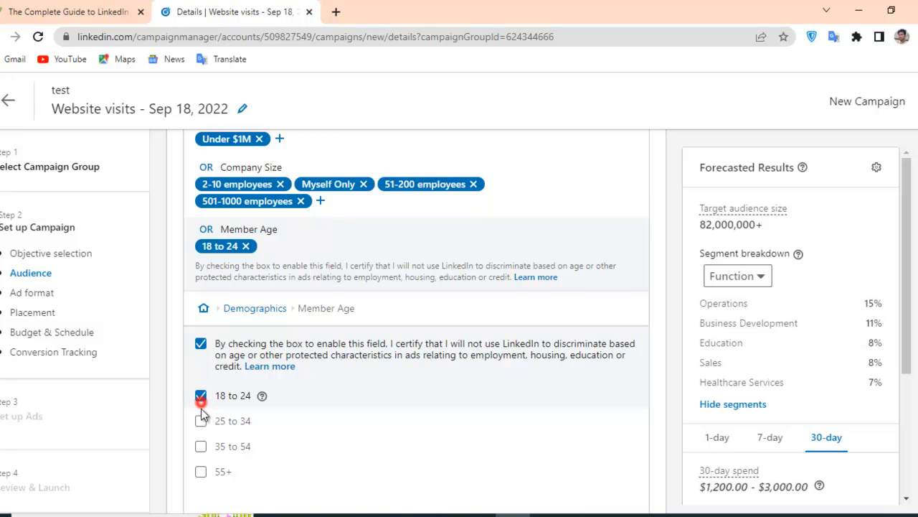
click(200, 399)
click(202, 347)
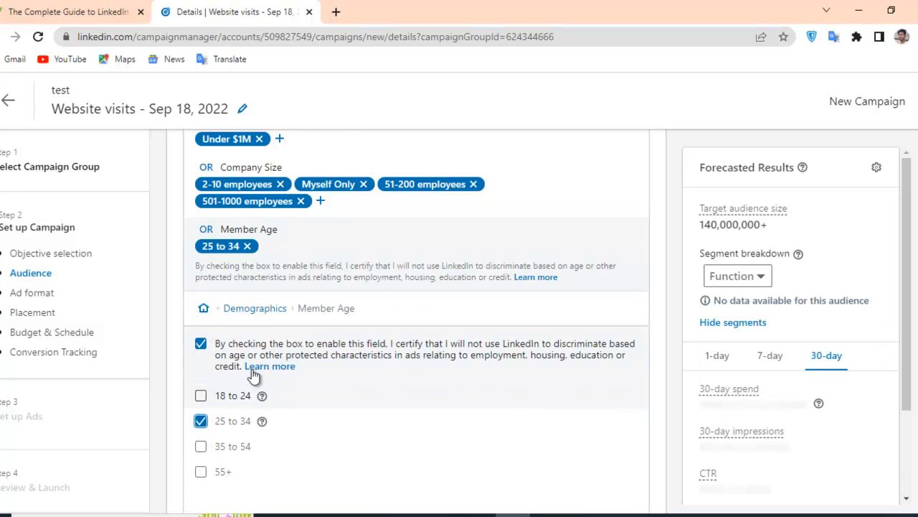
Open the Member Gender options under Demographics and accept the gender non-discrimination certification without choosing a gender
click(260, 307)
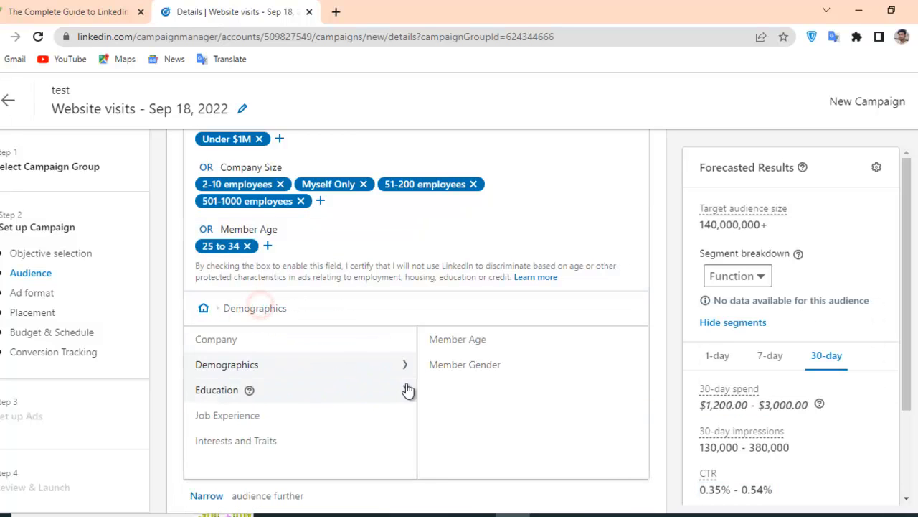
click(467, 366)
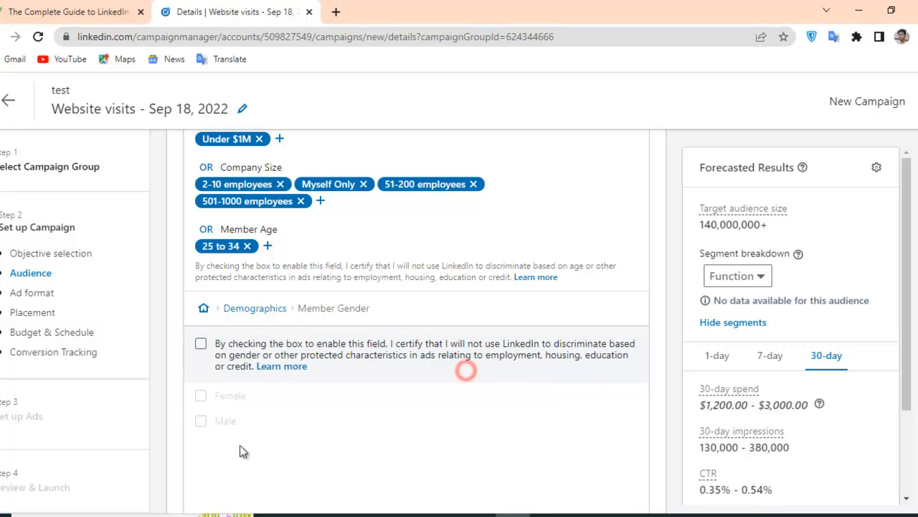
click(201, 343)
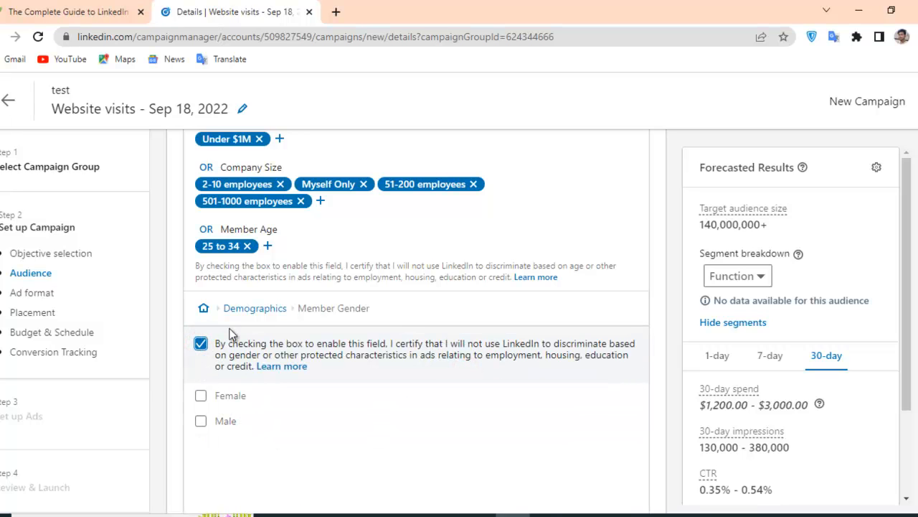
click(251, 308)
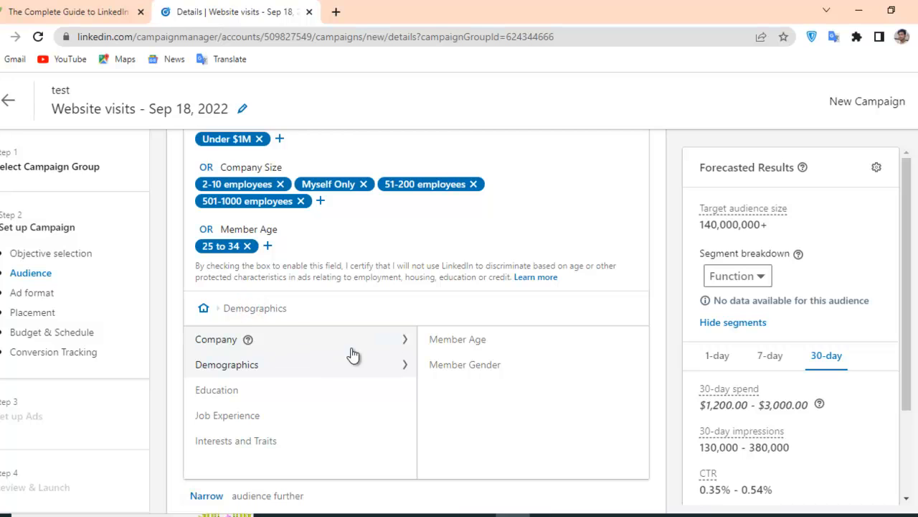
Search Fields of Study for "B" and add Business Administration and Management, General and Business/Commerce, General to the target audience
click(239, 389)
scroll(507, 382, down, 1)
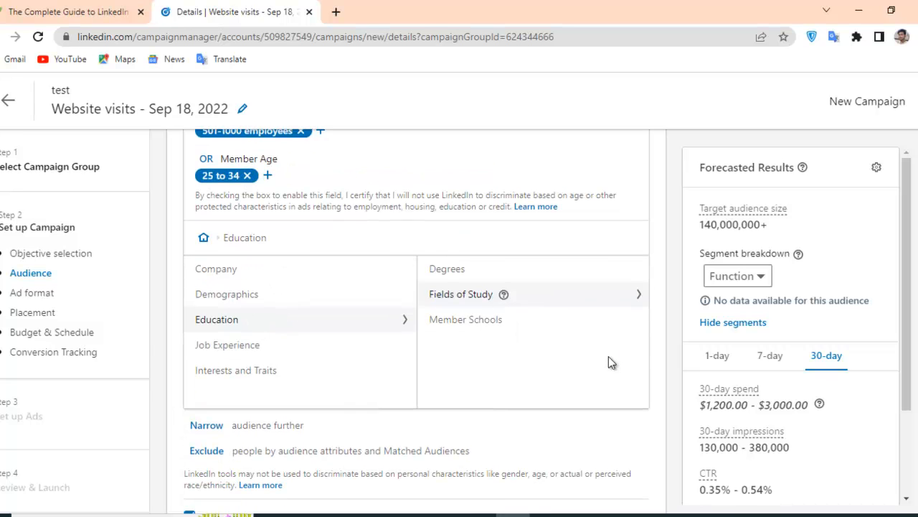
click(529, 297)
click(461, 300)
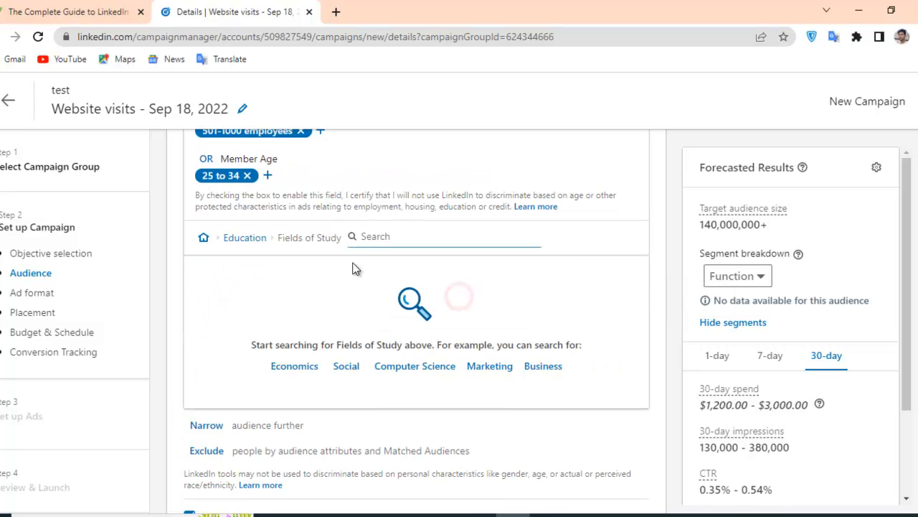
click(391, 243)
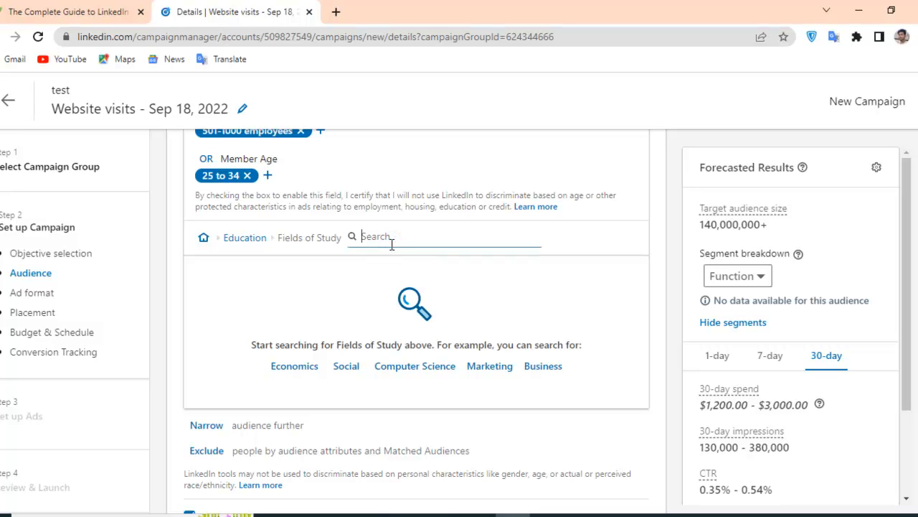
text(BBa)
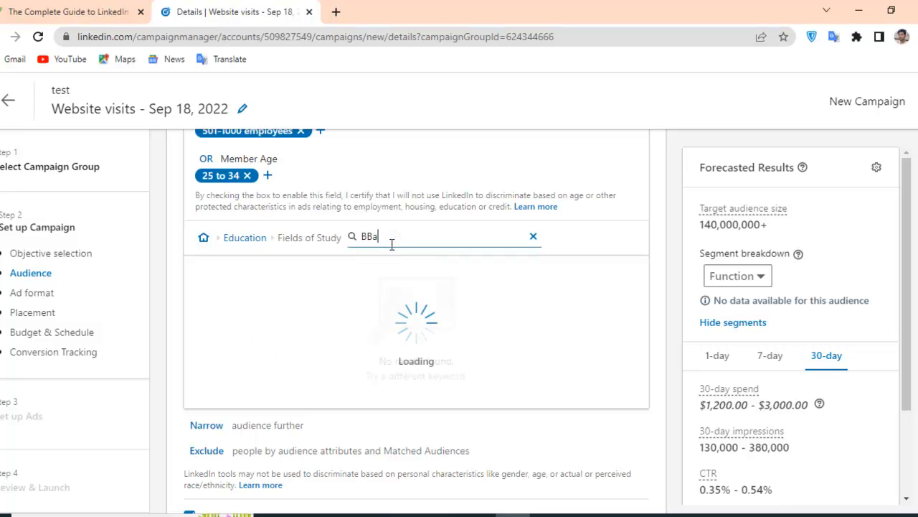
key(BackSpace)
key(BackSpace)
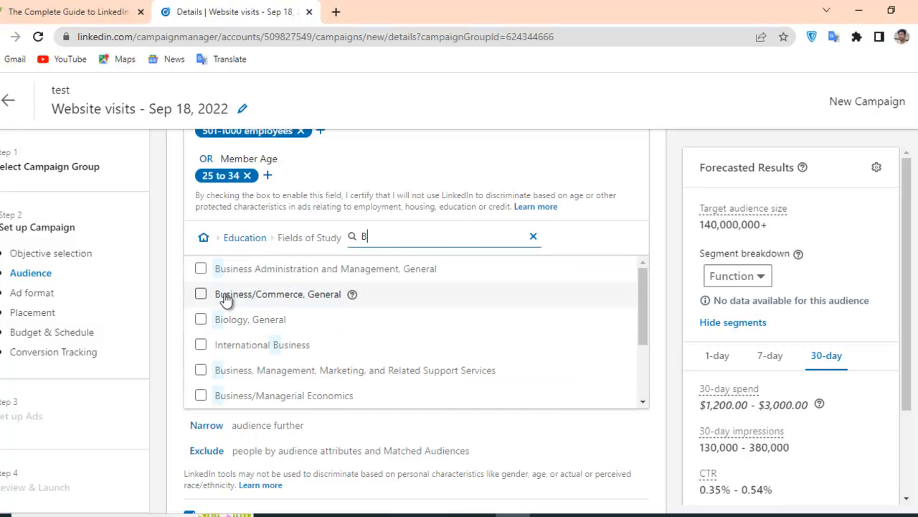
click(201, 268)
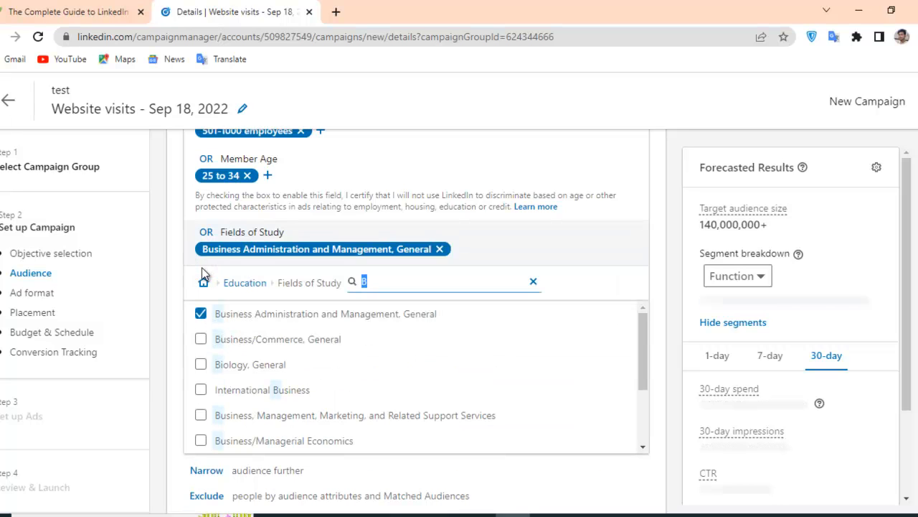
click(201, 339)
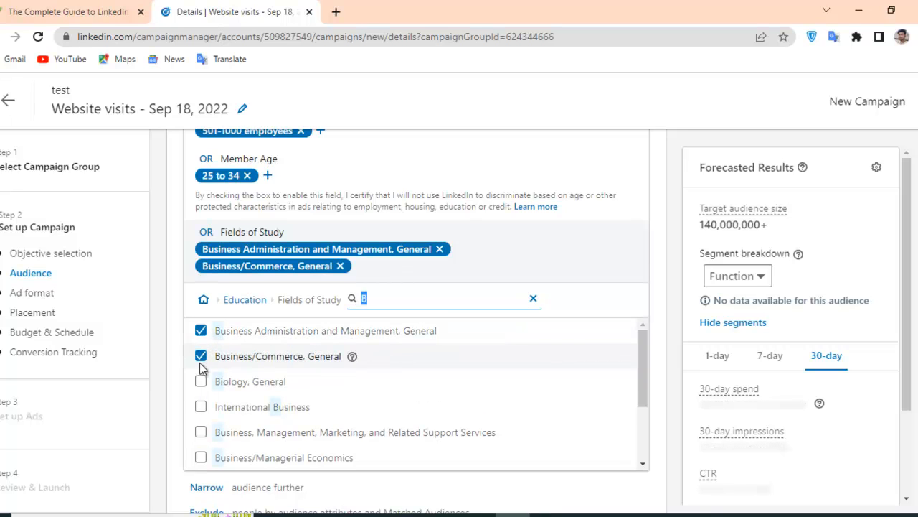
scroll(317, 371, down, 2)
scroll(344, 312, up, 2)
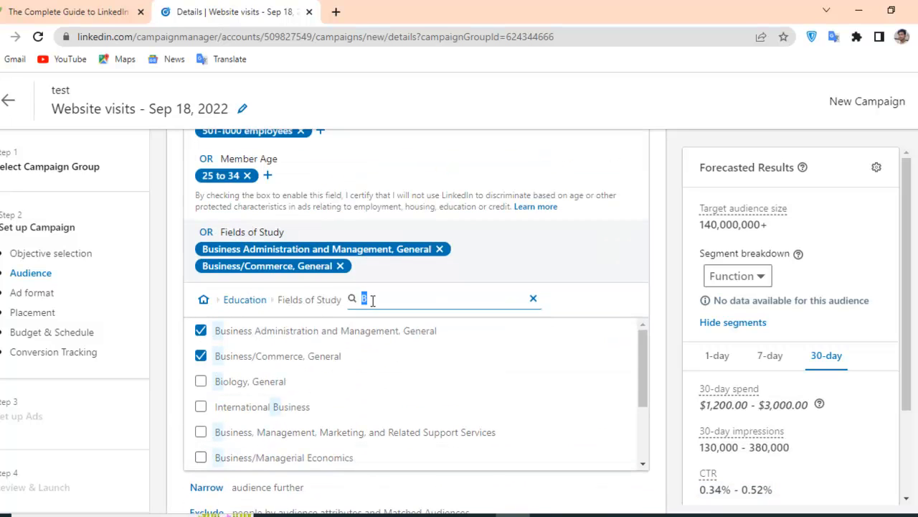
Look at the Member Schools search under Education and return to the Education attributes
click(254, 303)
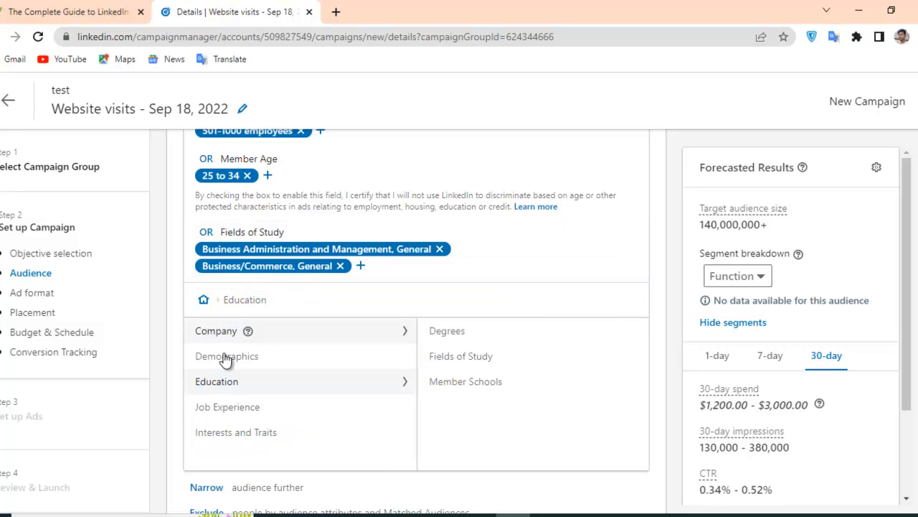
click(479, 384)
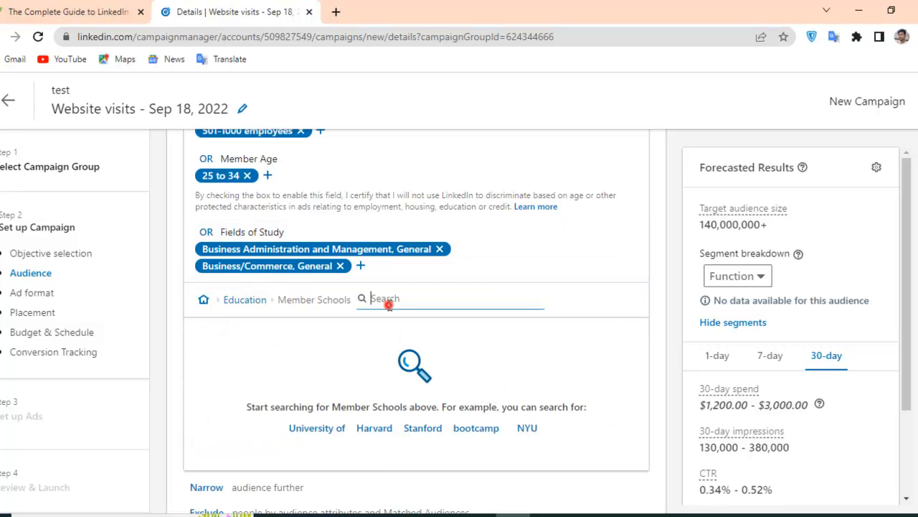
click(231, 301)
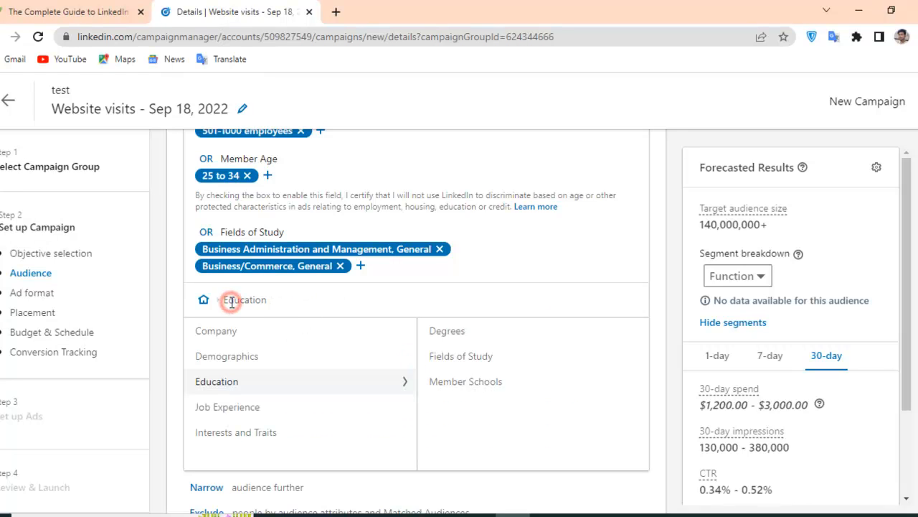
Add the Job Functions attribute Accounting from Job Experience to the target audience
click(267, 409)
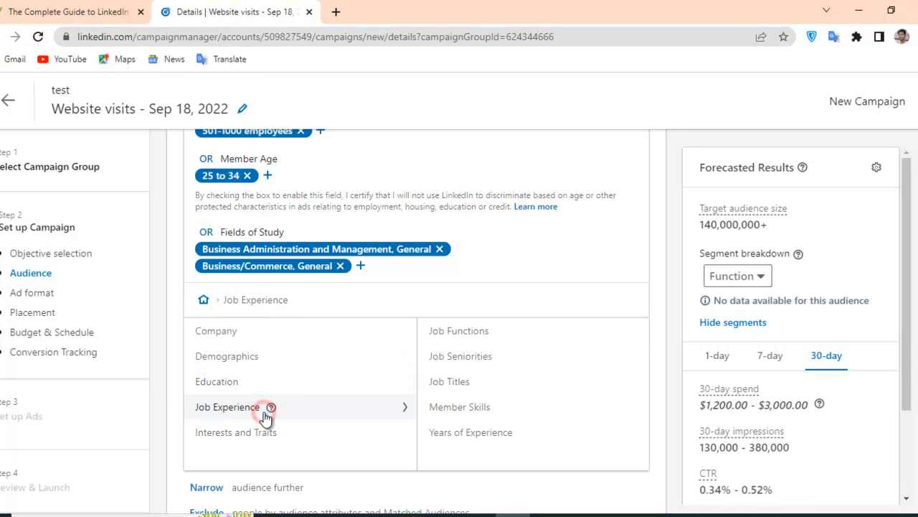
click(468, 333)
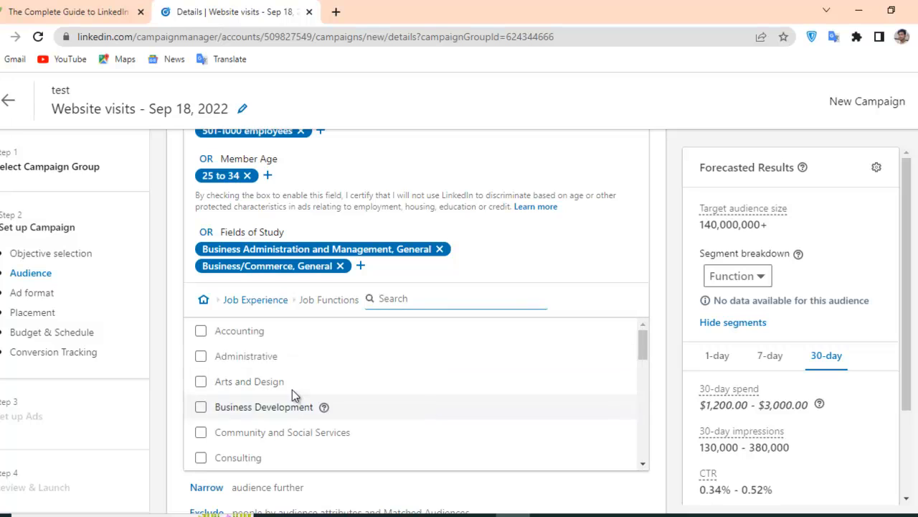
click(201, 332)
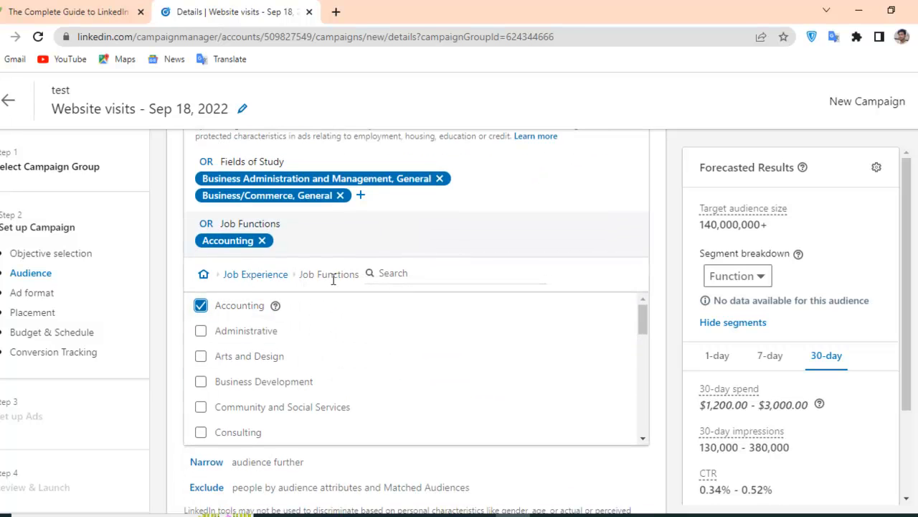
click(255, 275)
Search the Member Groups under Interests and Traits for "google" without selecting a group
scroll(487, 372, down, 1)
click(255, 338)
click(475, 239)
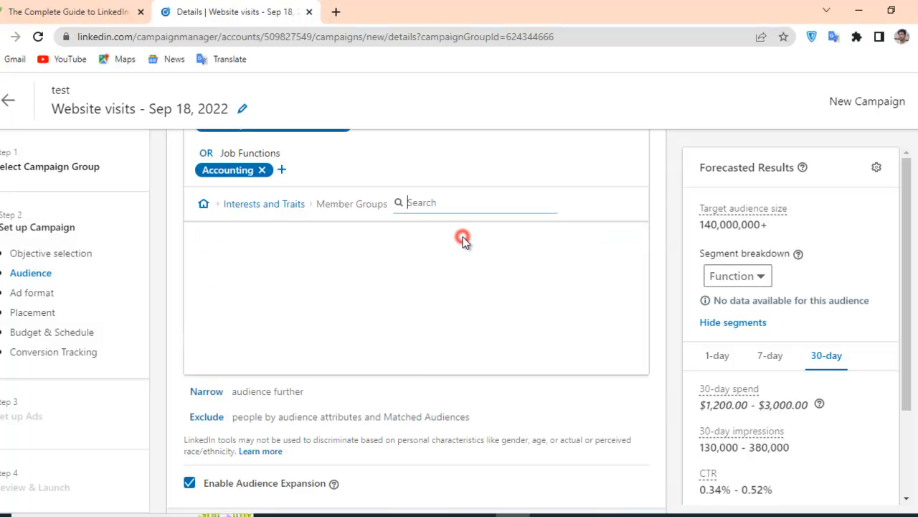
click(428, 203)
text(google)
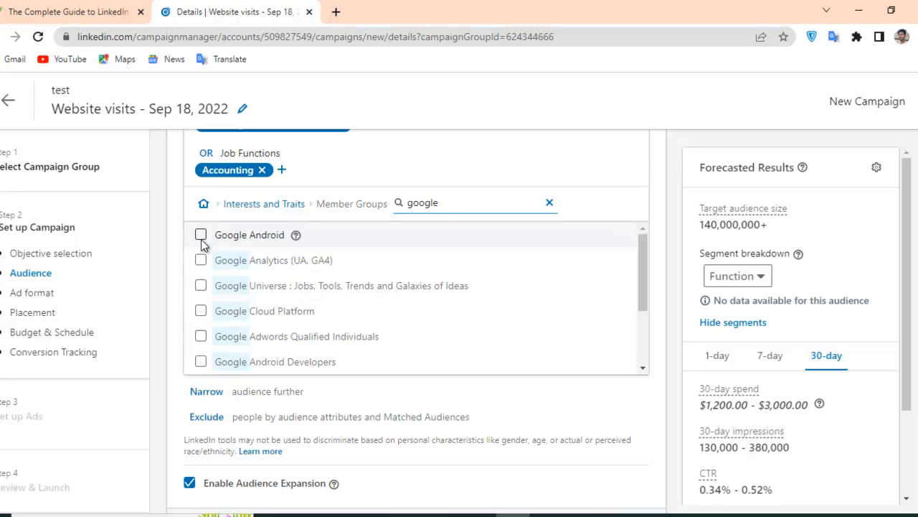
click(266, 207)
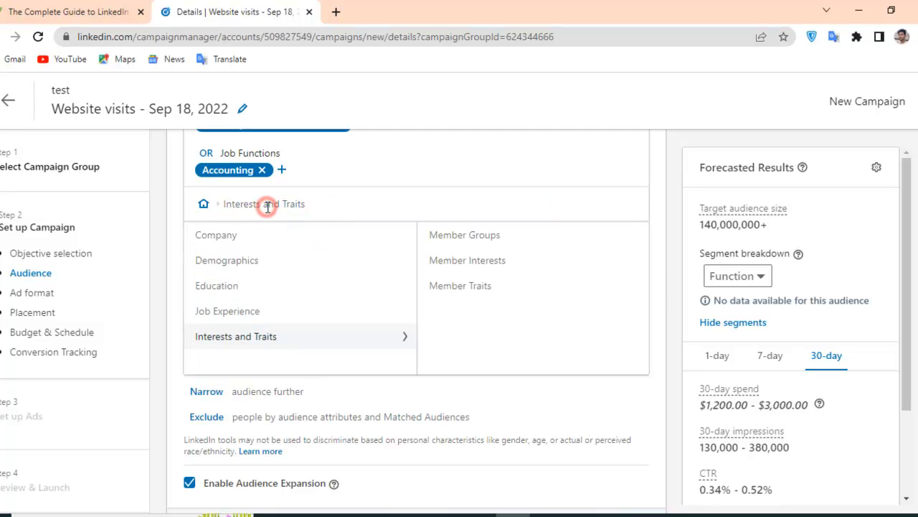
Look through the Member Interests categories and the Member Traits options under Interests and Traits
click(478, 270)
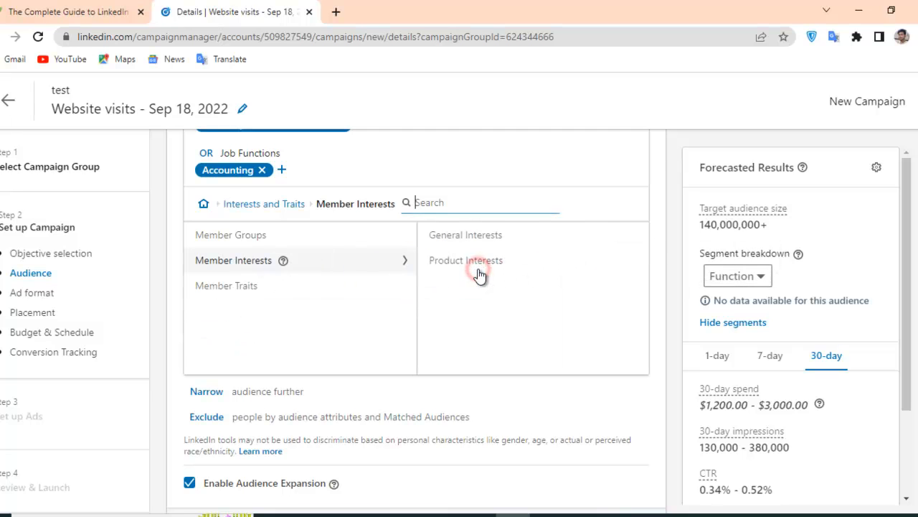
click(245, 287)
scroll(500, 286, down, 4)
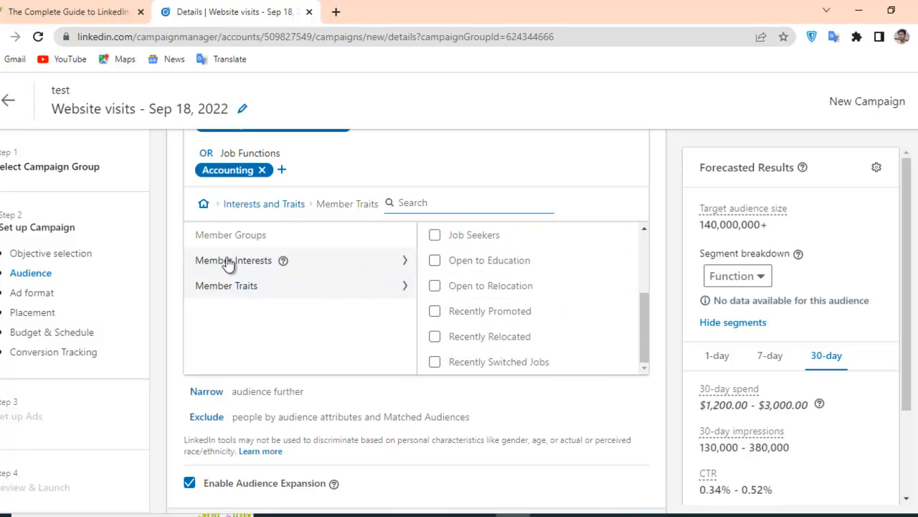
click(240, 205)
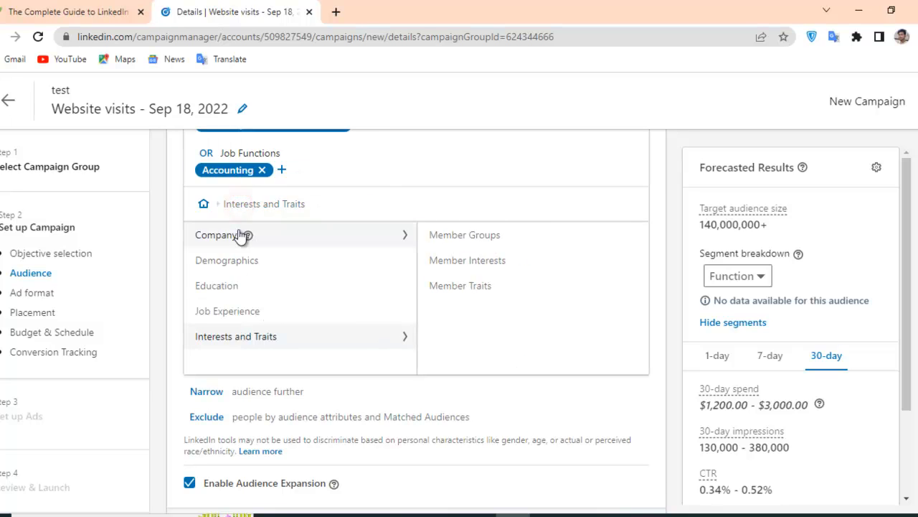
Review all the attributes included in the target audience, from Company Category through Job Functions
scroll(342, 314, down, 1)
scroll(366, 310, up, 1)
scroll(431, 296, down, 1)
scroll(437, 280, up, 3)
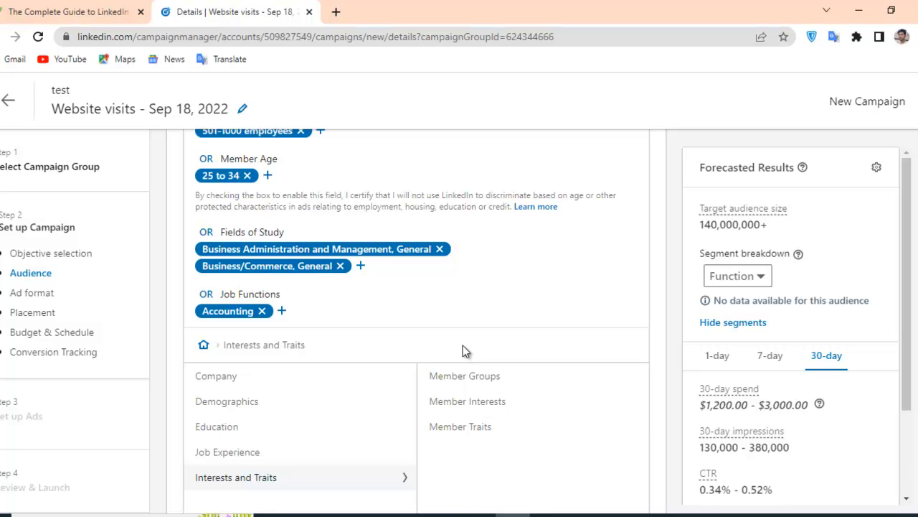
scroll(465, 347, up, 5)
scroll(463, 350, up, 1)
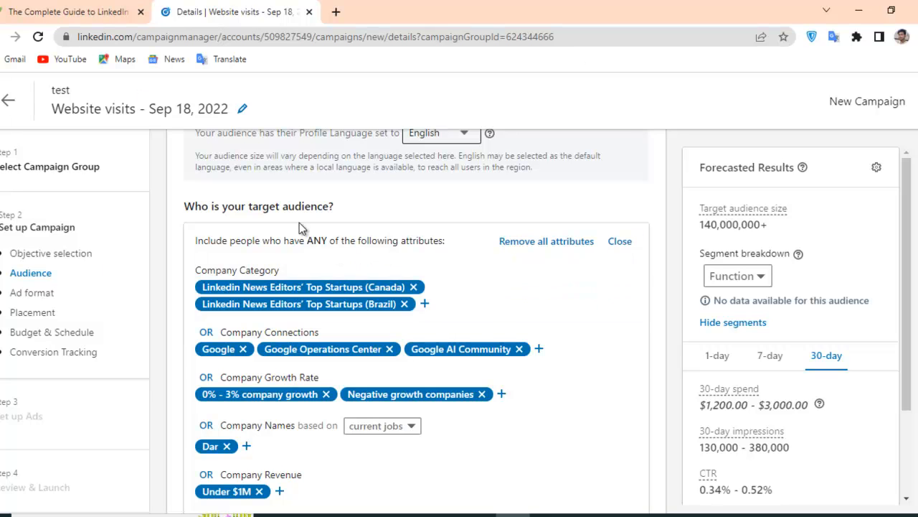
scroll(479, 342, down, 2)
scroll(460, 337, down, 1)
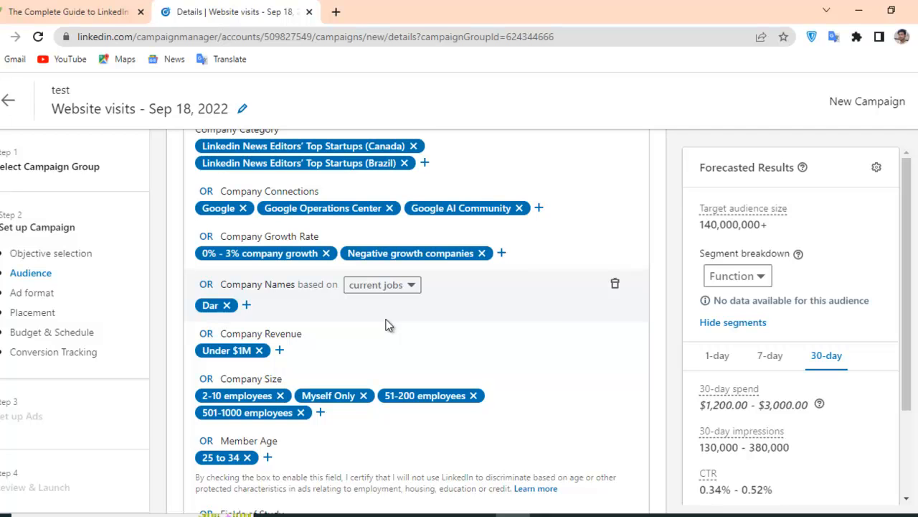
scroll(403, 260, up, 4)
scroll(302, 353, down, 4)
scroll(443, 250, down, 2)
scroll(442, 250, down, 1)
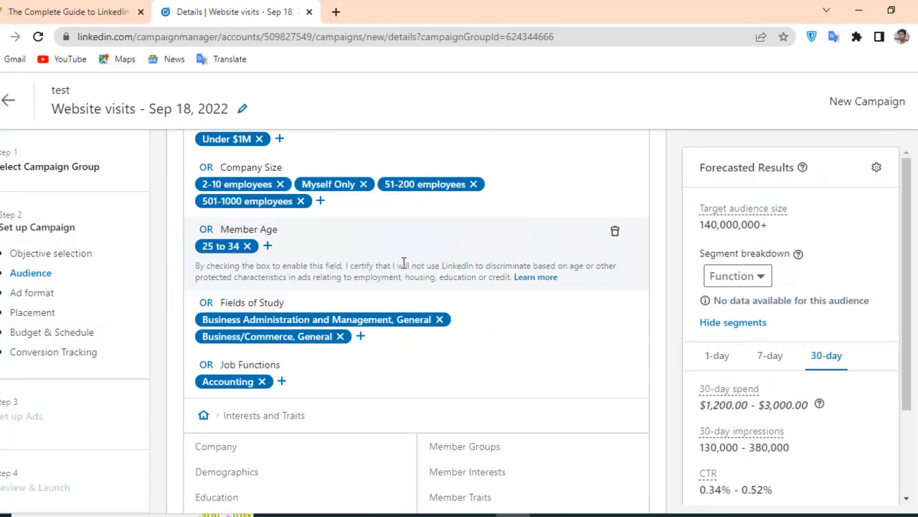
scroll(320, 269, down, 1)
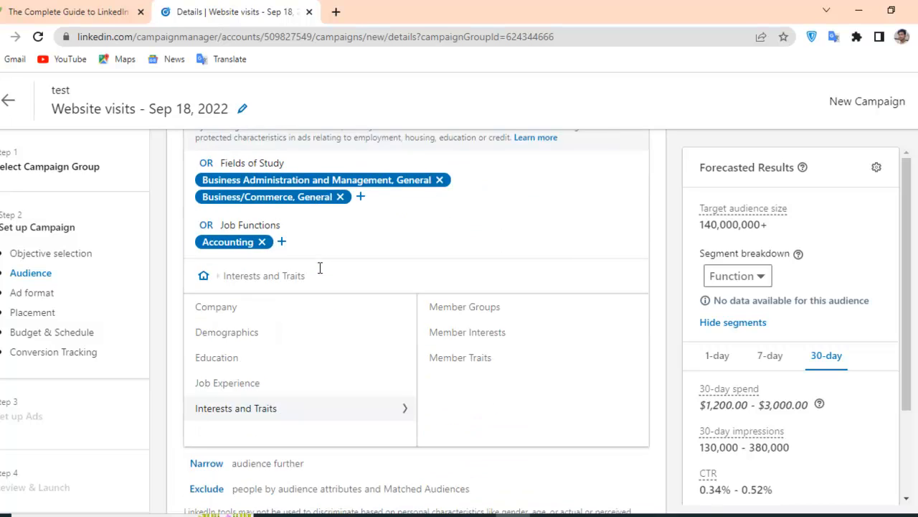
scroll(321, 273, up, 1)
click(361, 266)
click(439, 249)
scroll(402, 277, up, 5)
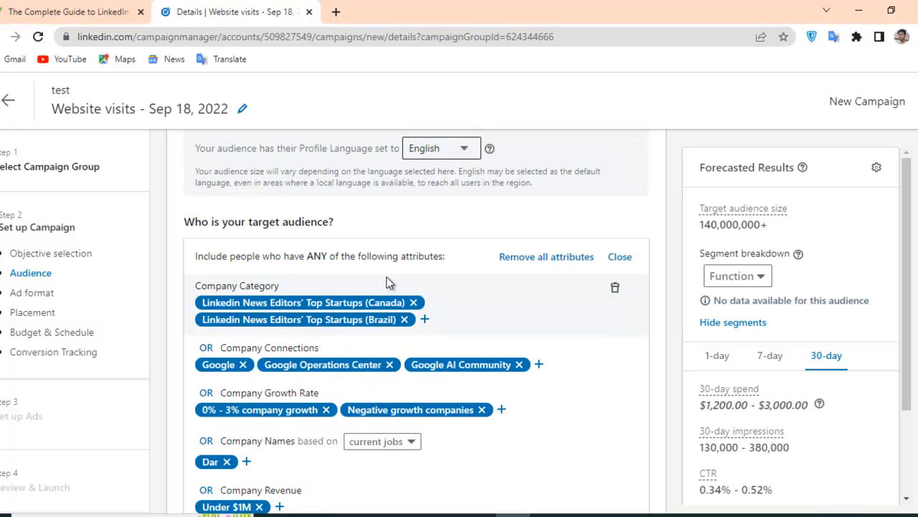
Close the target audience attribute editor and review the summary of locations and included attributes
scroll(386, 282, up, 2)
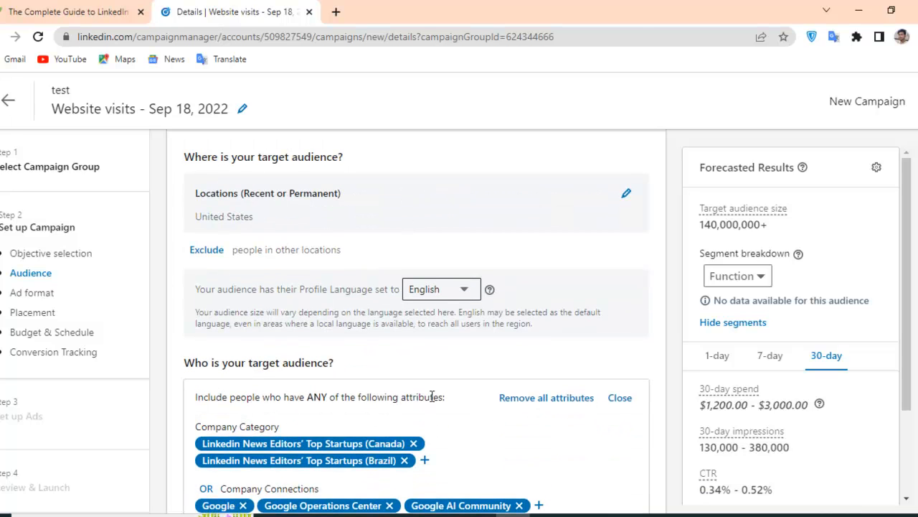
click(618, 398)
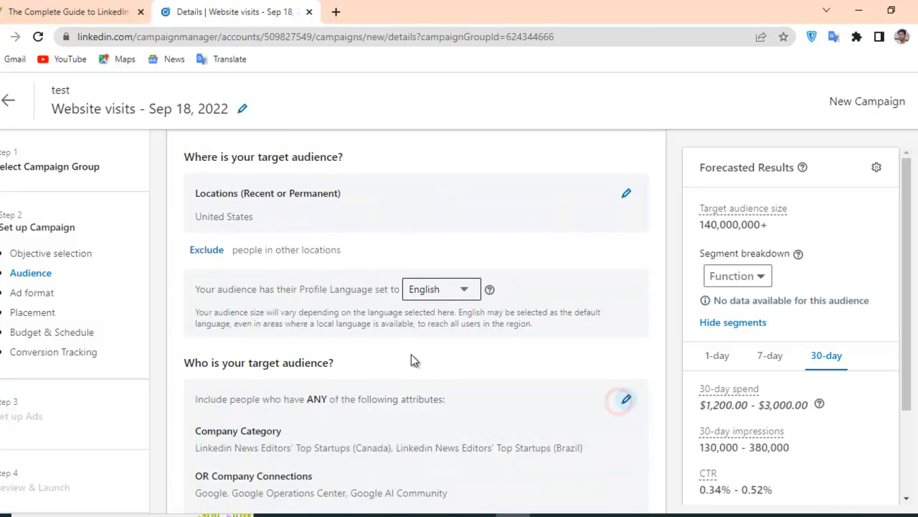
scroll(399, 348, up, 2)
scroll(400, 348, up, 2)
scroll(400, 348, down, 5)
scroll(399, 348, up, 4)
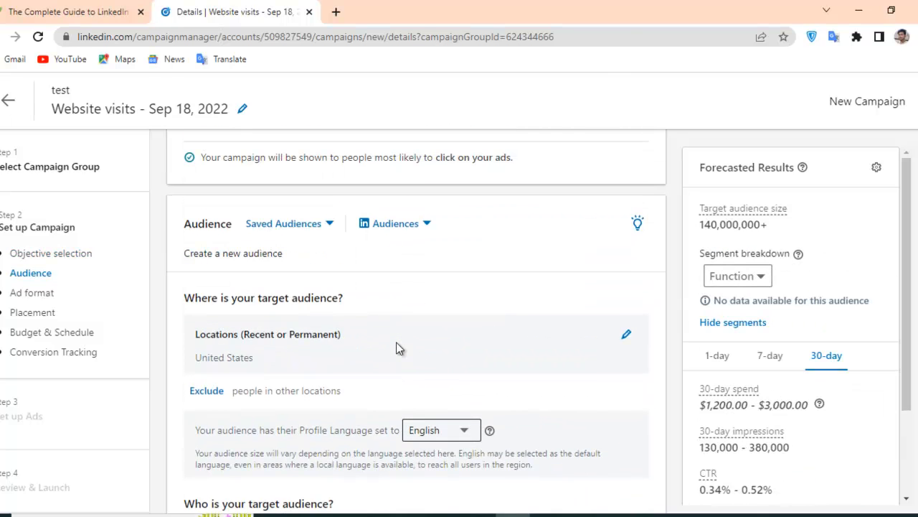
scroll(386, 317, down, 6)
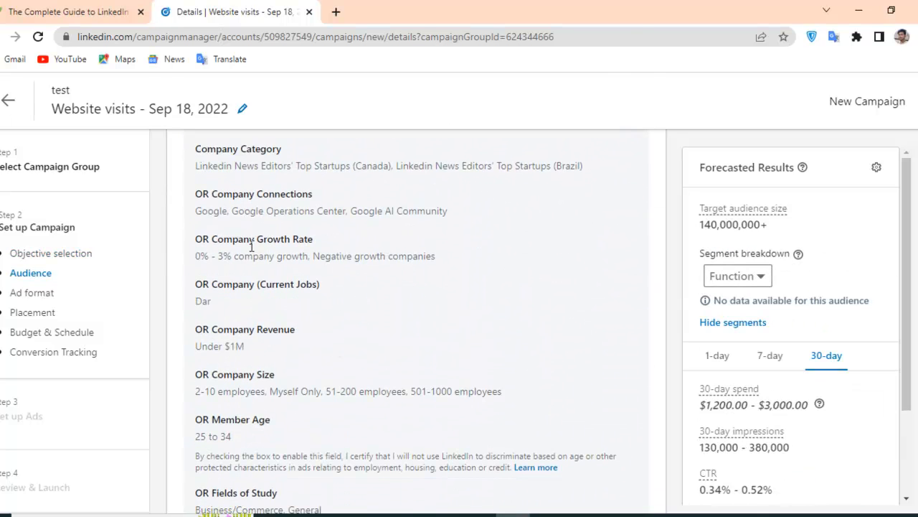
scroll(266, 318, down, 3)
scroll(300, 300, down, 2)
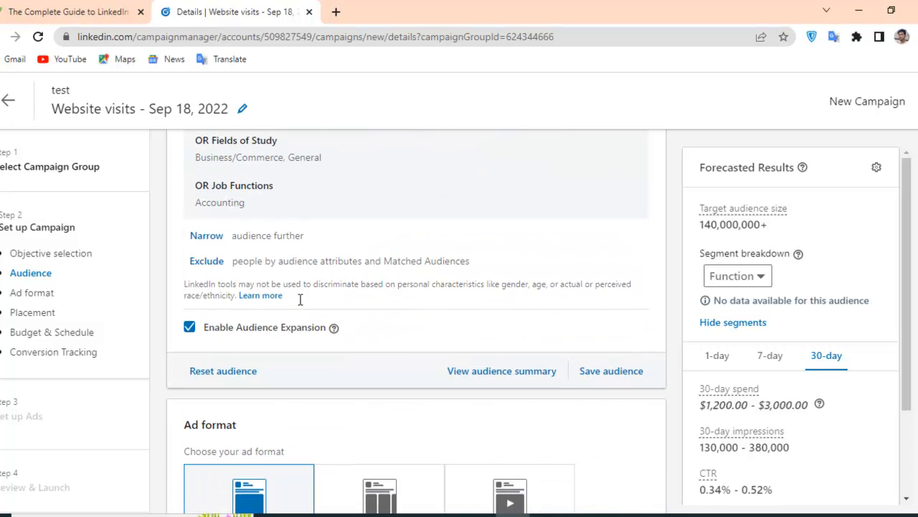
Open the option to narrow the audience further and look through the List upload and Lookalike audience types
click(209, 238)
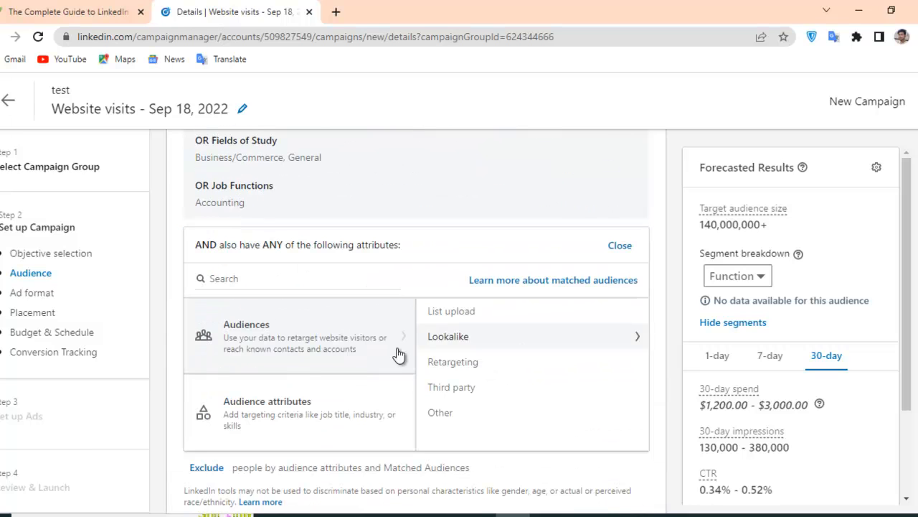
click(465, 310)
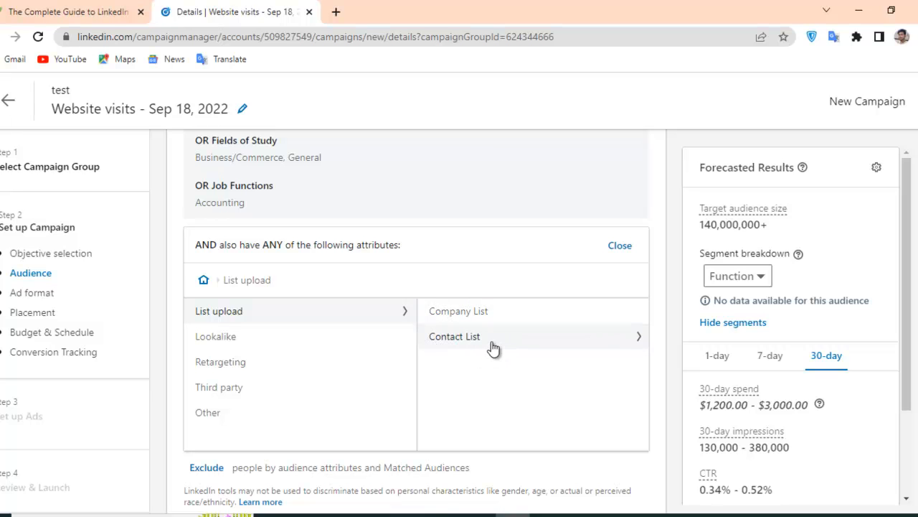
click(264, 336)
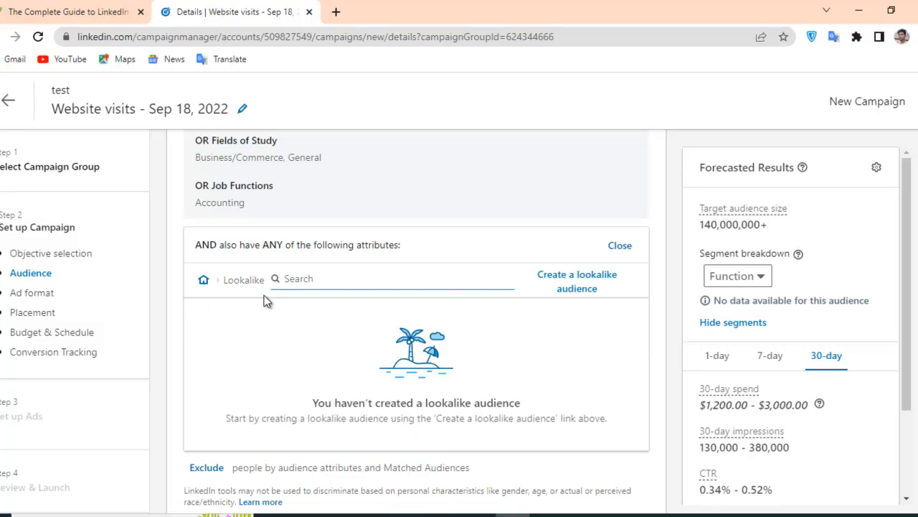
click(234, 284)
click(203, 279)
Look through the Retargeting audience types, including the Video audience list
click(304, 333)
click(470, 366)
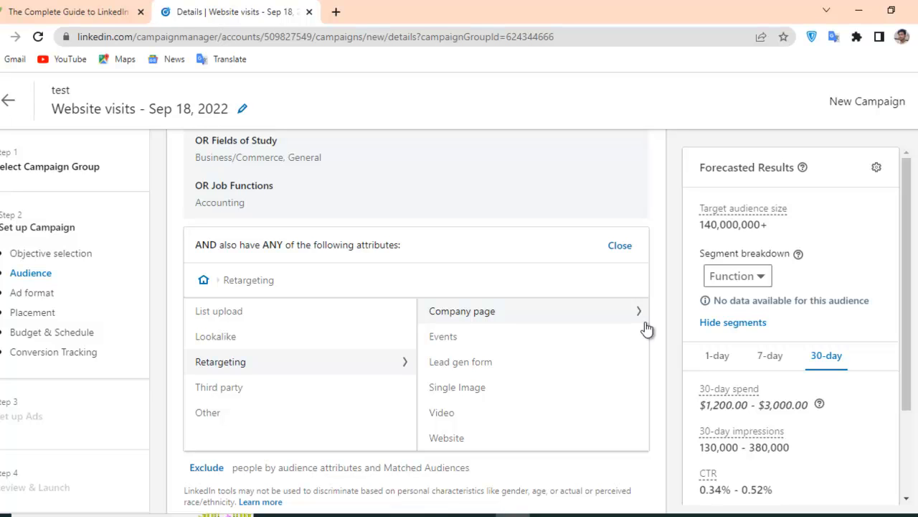
click(441, 410)
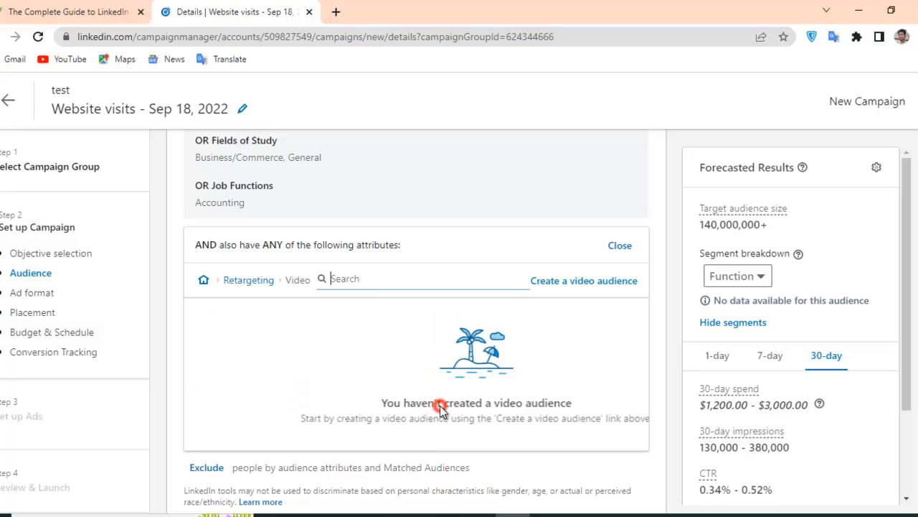
click(231, 281)
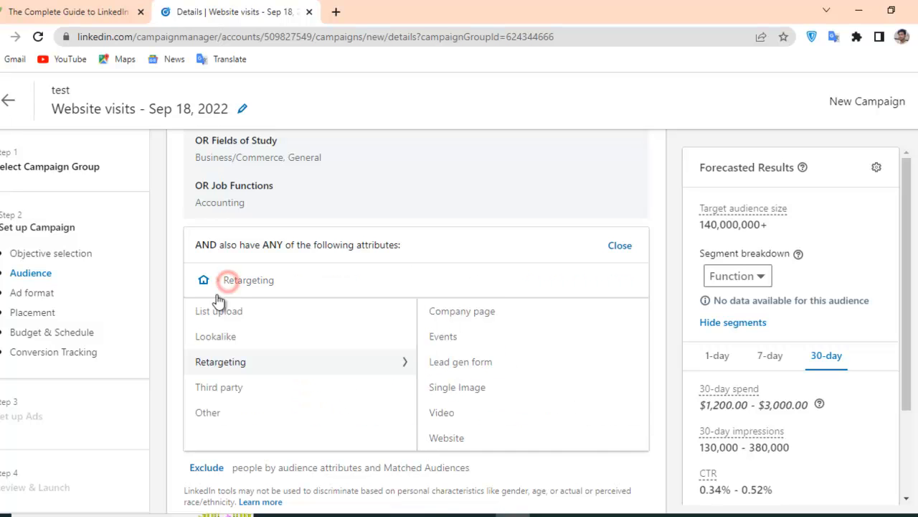
Look through the Third party audiences, including Third Party Company, and the Other audience category
click(316, 389)
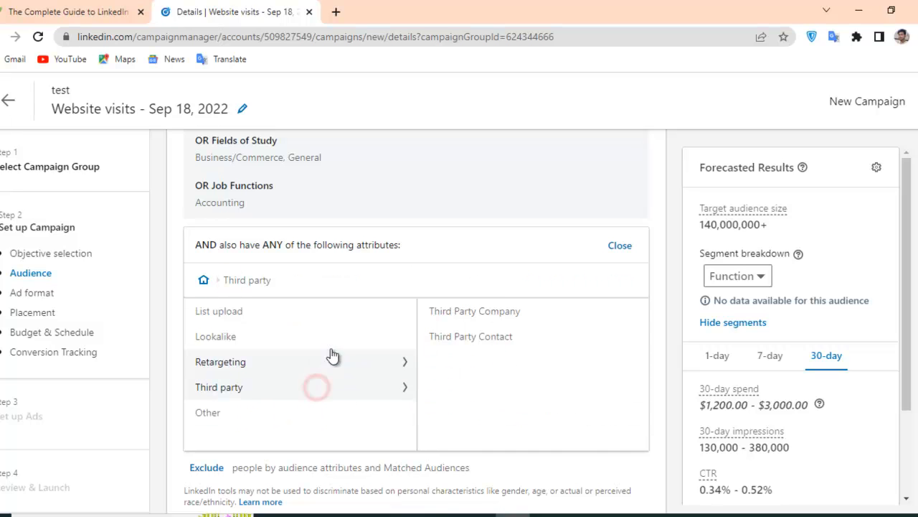
click(501, 313)
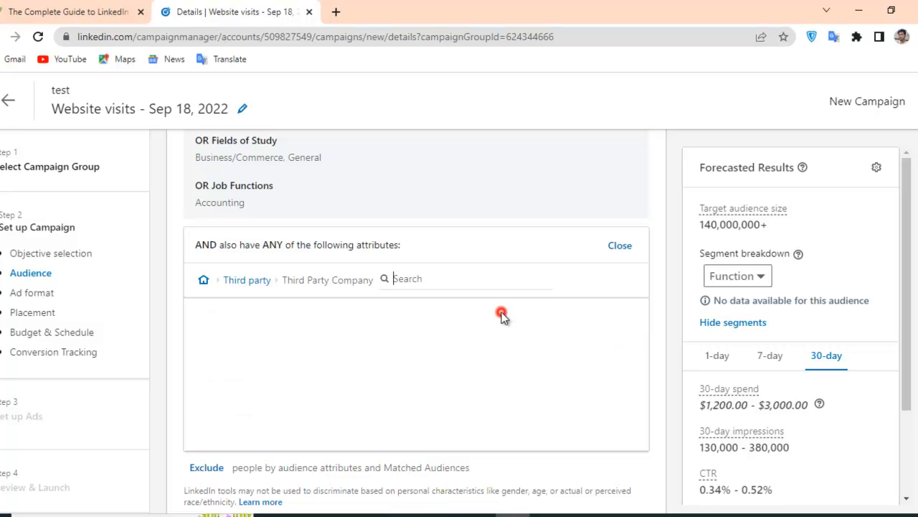
click(244, 280)
click(221, 422)
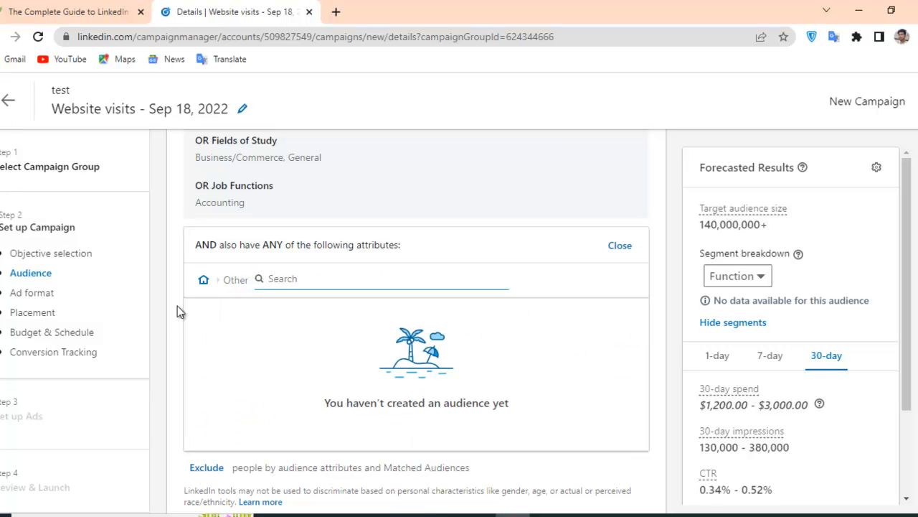
click(233, 280)
click(205, 281)
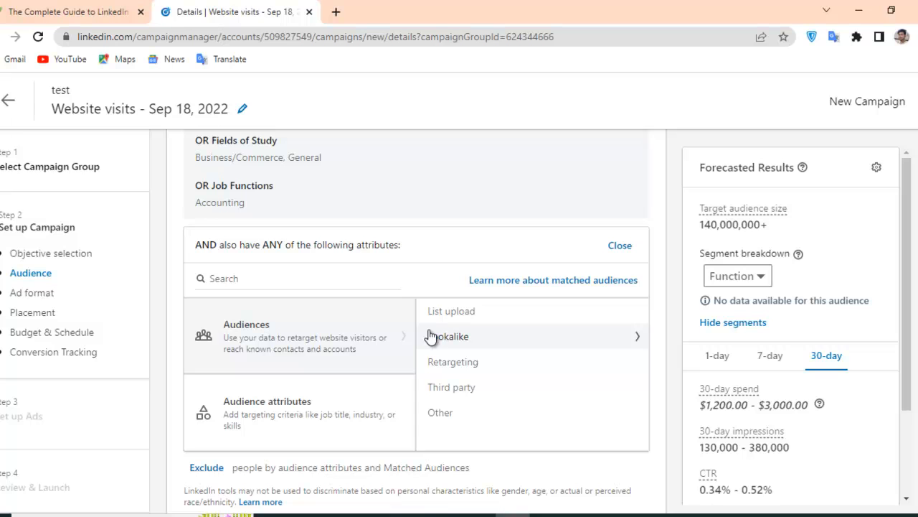
View the Company options under Audience attributes, then close the narrowing section without adding any criteria
click(305, 401)
mouse_move(478, 314)
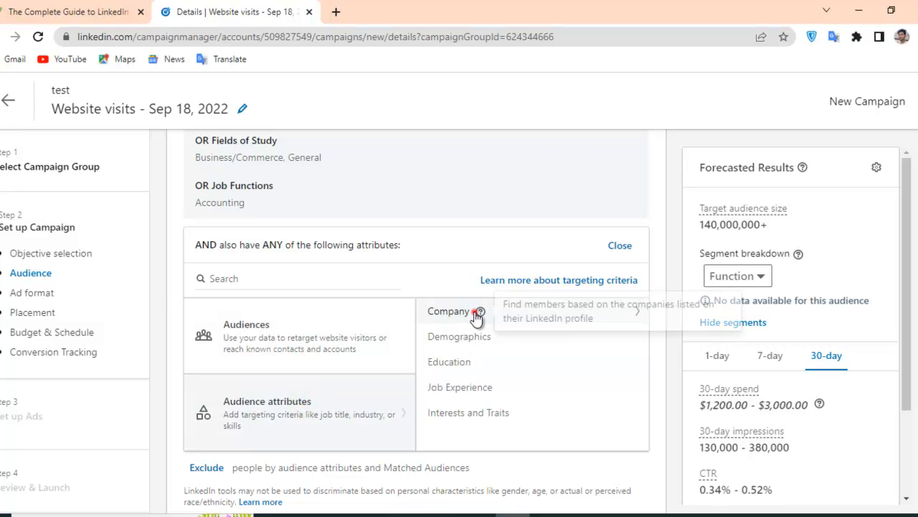
click(450, 318)
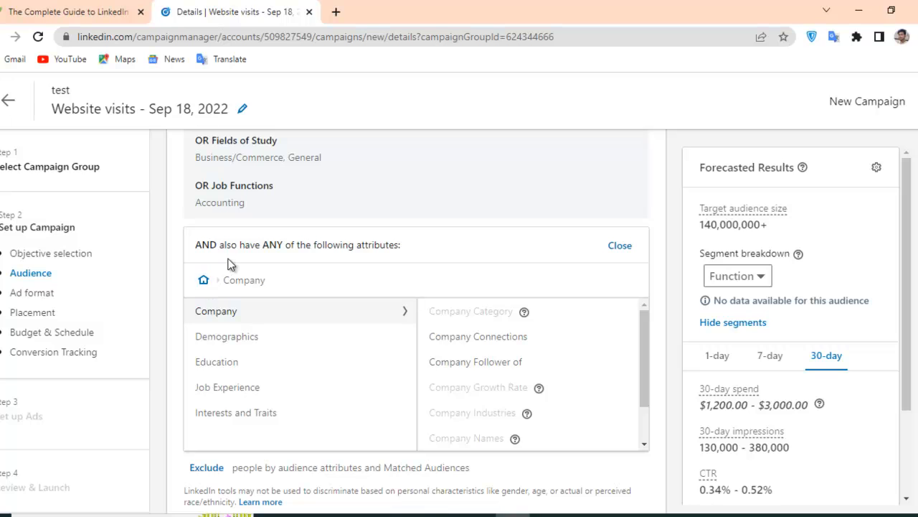
scroll(339, 290, up, 1)
scroll(338, 289, up, 3)
scroll(338, 289, down, 4)
click(620, 245)
Reset the audience to clear all selected targeting criteria
scroll(416, 324, down, 4)
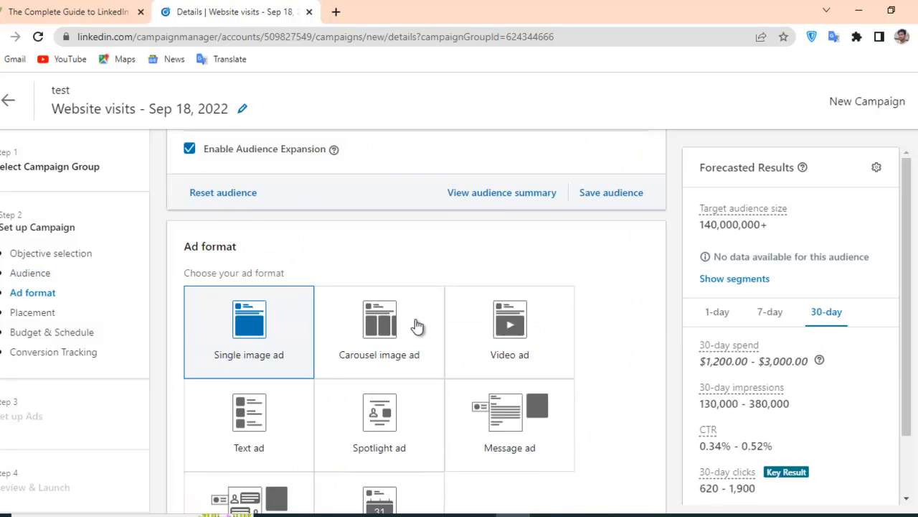
scroll(416, 324, up, 2)
click(220, 309)
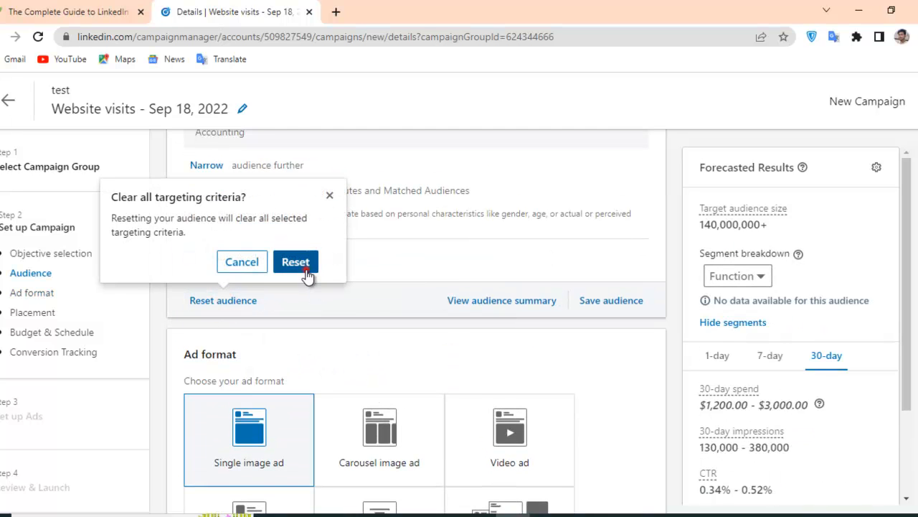
click(304, 267)
Check the LinkedIn Audiences and Saved Audiences lists without choosing an audience
scroll(420, 280, up, 6)
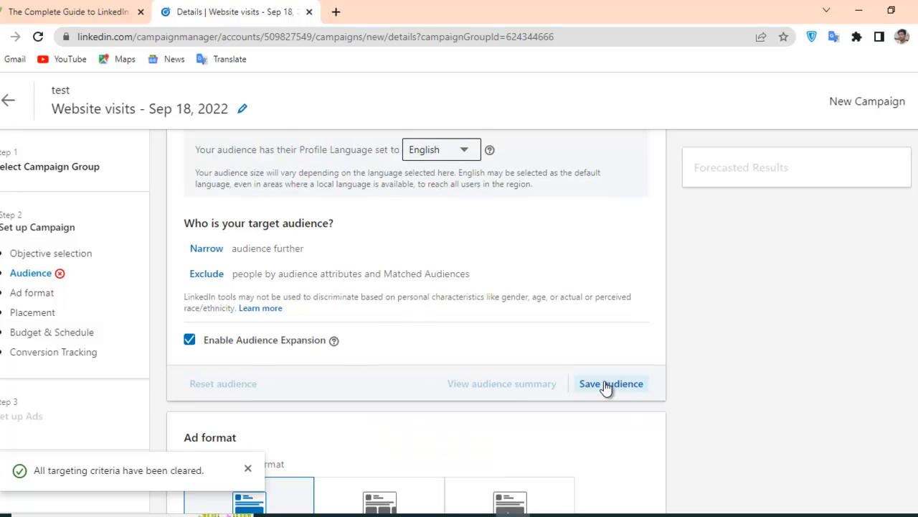
scroll(523, 371, up, 3)
scroll(495, 366, up, 2)
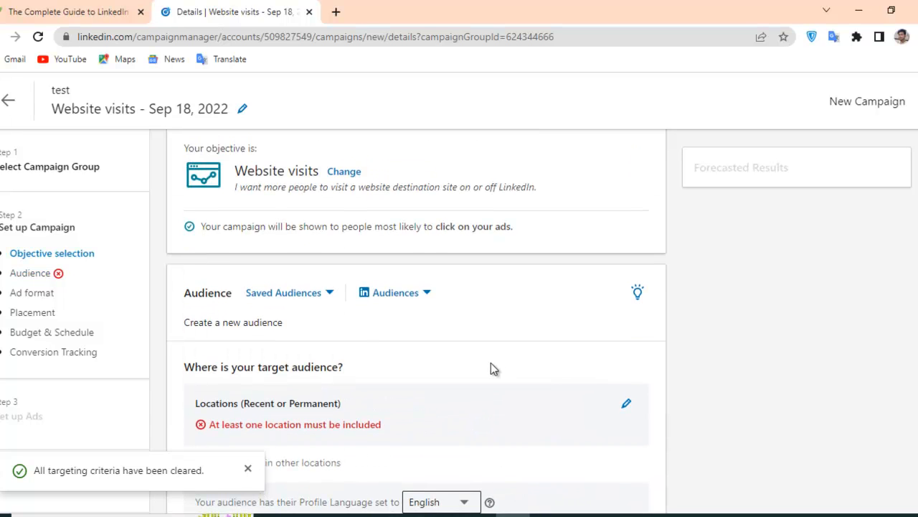
click(429, 293)
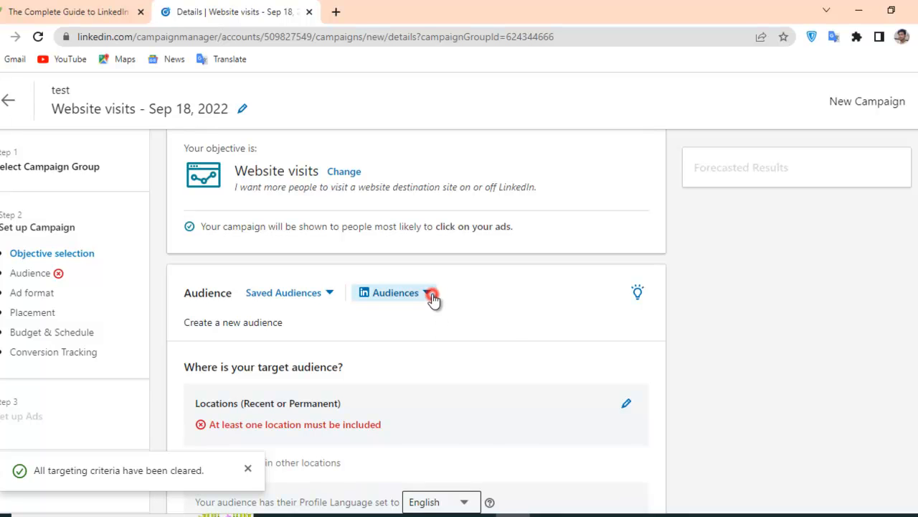
scroll(532, 285, down, 1)
click(564, 272)
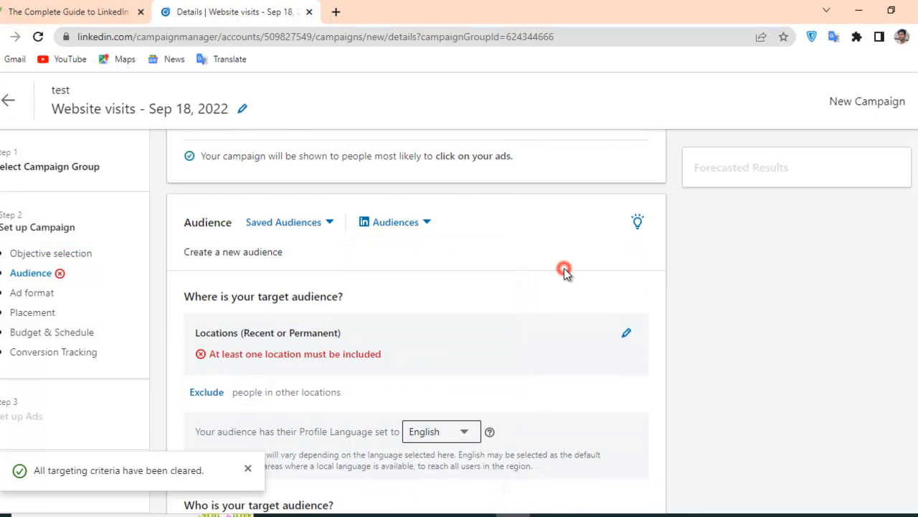
click(276, 226)
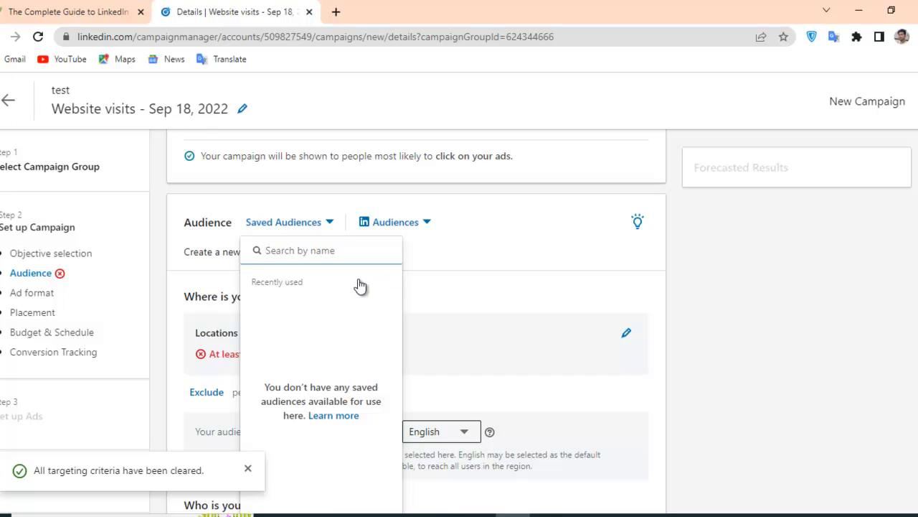
click(531, 272)
Save the current audience under the name "fff"
scroll(492, 413, down, 5)
scroll(492, 415, up, 6)
scroll(352, 237, up, 1)
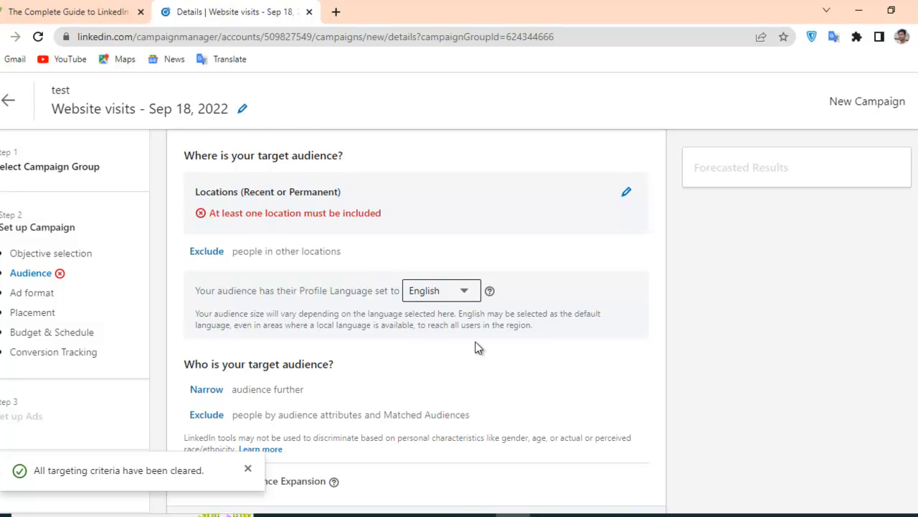
scroll(494, 374, down, 4)
scroll(476, 344, up, 3)
scroll(459, 292, up, 3)
scroll(462, 303, down, 3)
click(612, 457)
click(334, 185)
text(fff)
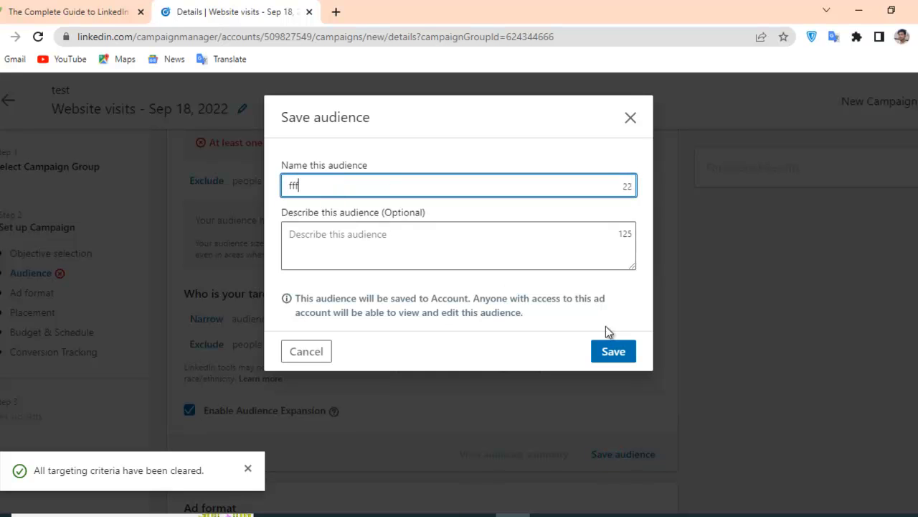
click(617, 351)
Check the Saved Audiences list for the audience "fff"
scroll(215, 259, up, 5)
scroll(262, 248, down, 1)
click(297, 282)
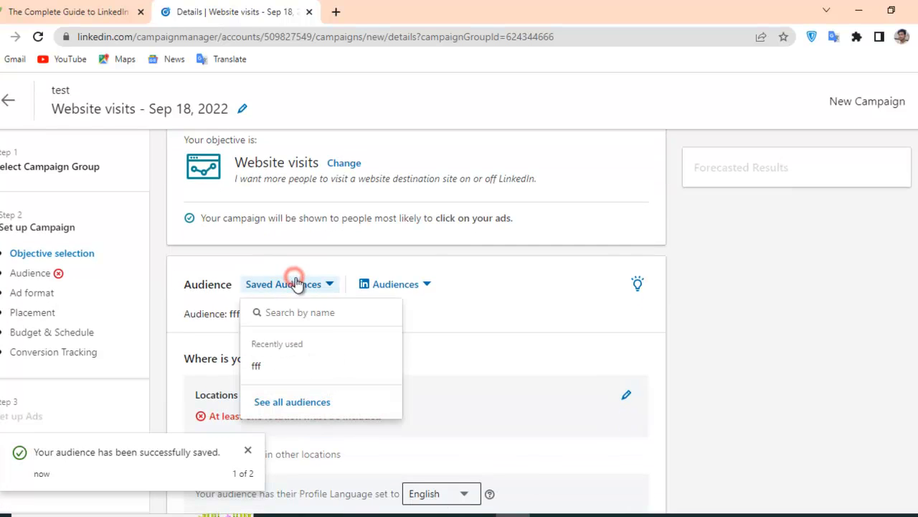
click(528, 310)
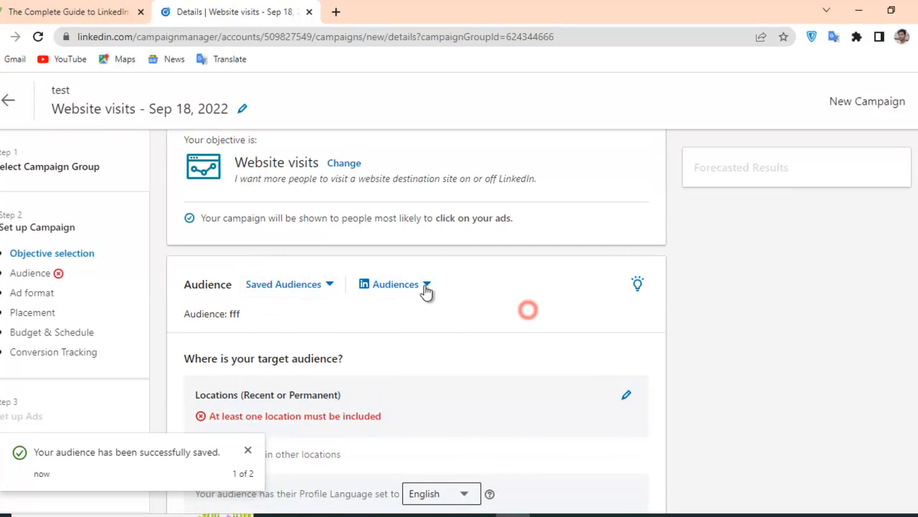
Apply the LinkedIn audience template Small Business Owners, replacing all current targeting selections
click(426, 287)
scroll(549, 273, down, 1)
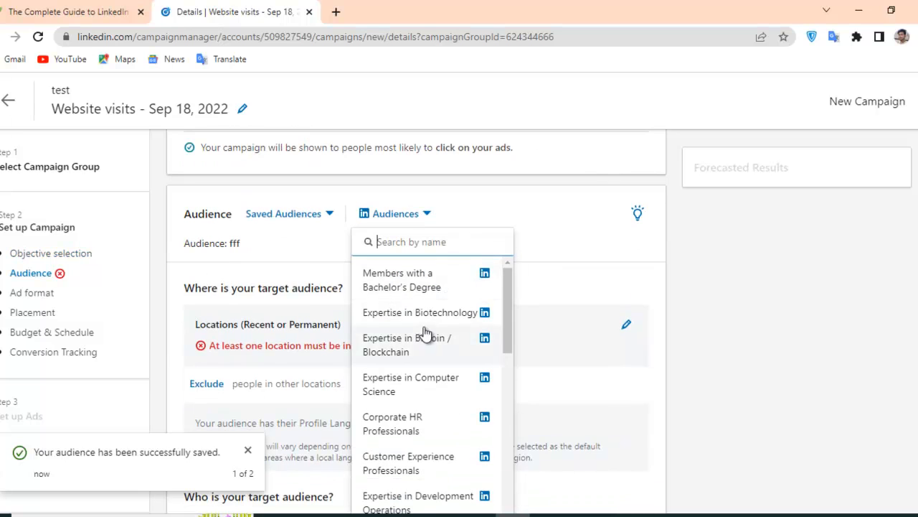
scroll(422, 337, down, 3)
scroll(439, 406, down, 1)
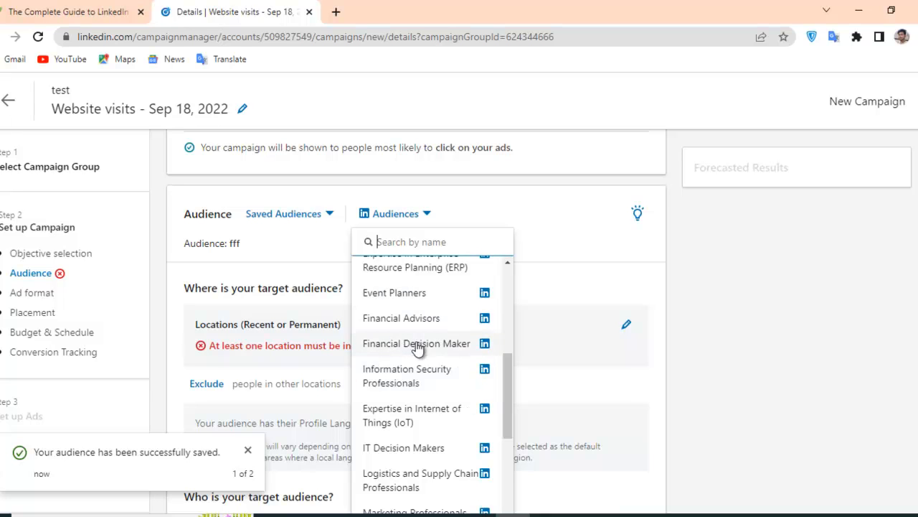
scroll(417, 347, down, 4)
scroll(431, 340, down, 3)
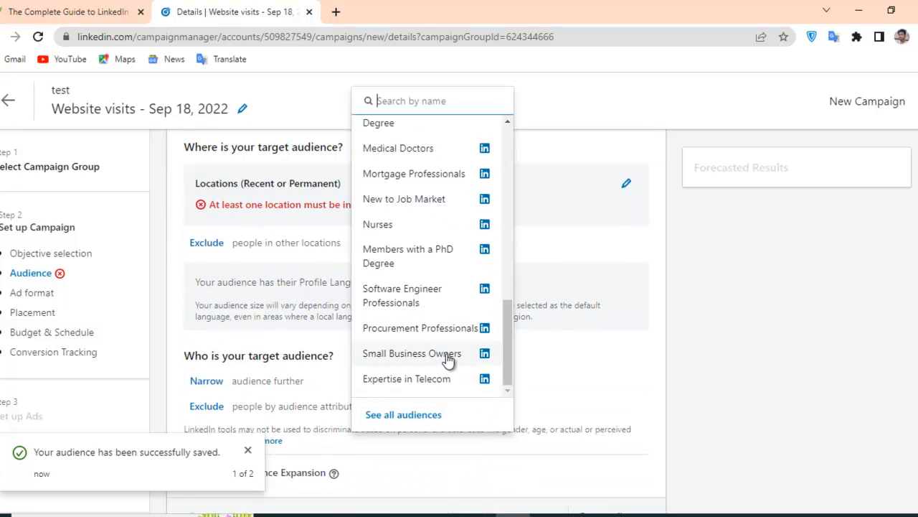
click(427, 361)
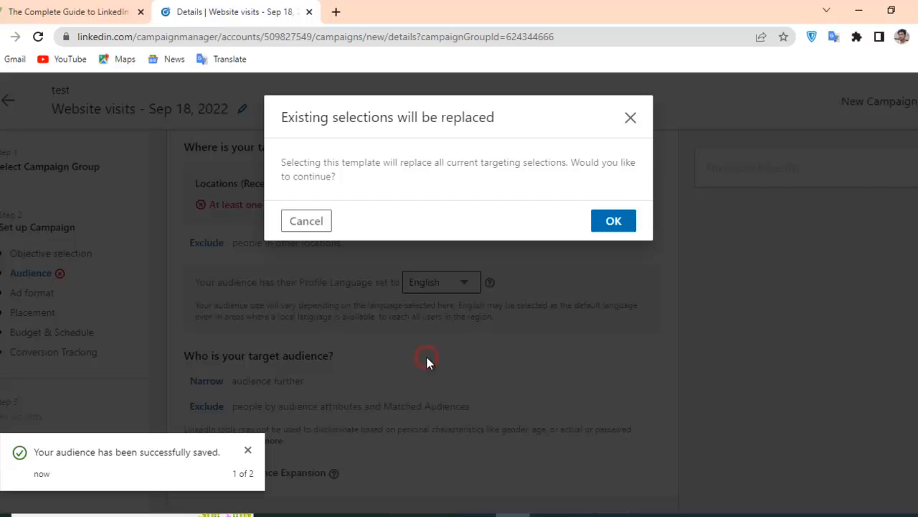
click(615, 215)
Review the location, language and attributes in the Small Business Owners template
scroll(352, 338, down, 1)
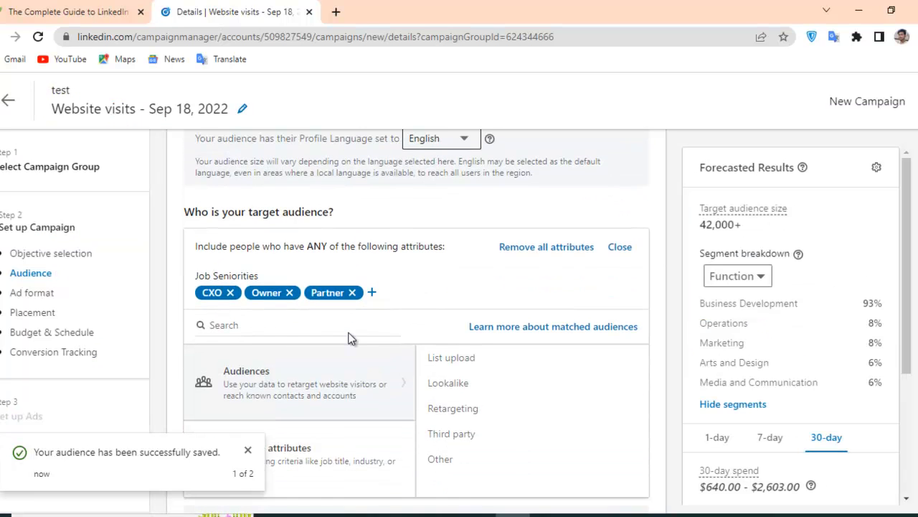
scroll(305, 313, down, 5)
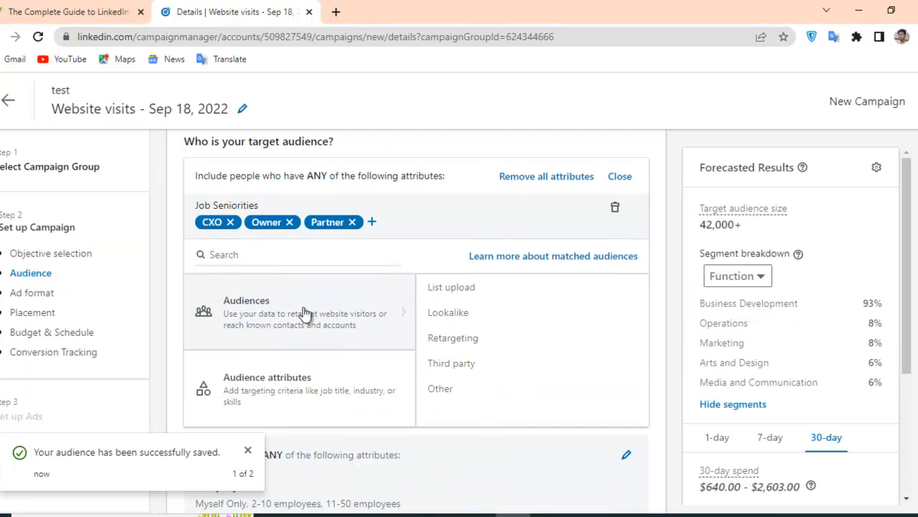
scroll(351, 340, up, 5)
scroll(352, 340, up, 5)
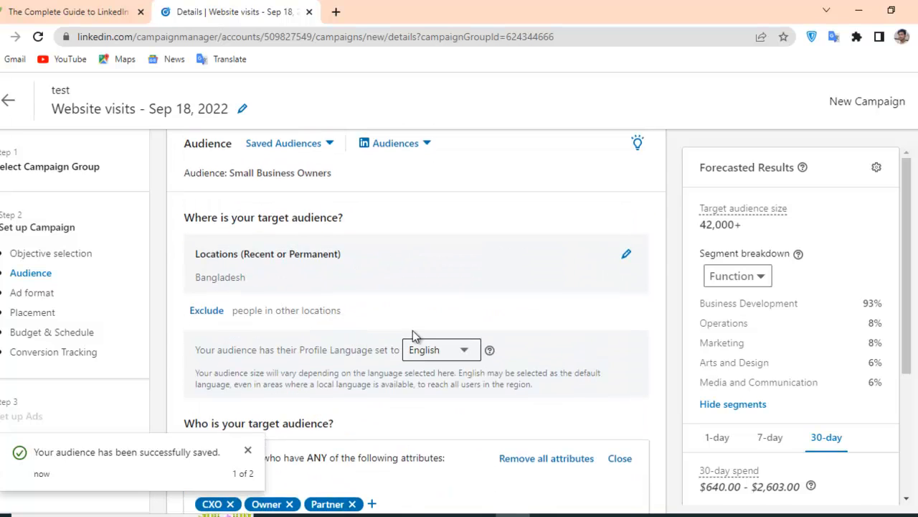
Apply the LinkedIn audience template Members with a Bachelor's Degree, replacing all current targeting selections
click(429, 285)
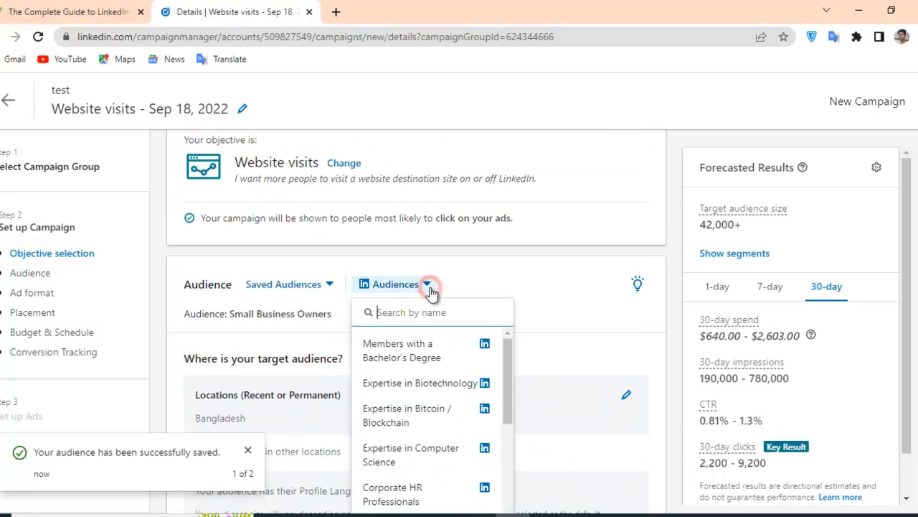
click(417, 365)
click(621, 226)
Review the location, language and included and excluded degrees in the Bachelor's Degree template, and dismiss the saved-audience notification
scroll(417, 335, down, 2)
scroll(397, 330, up, 1)
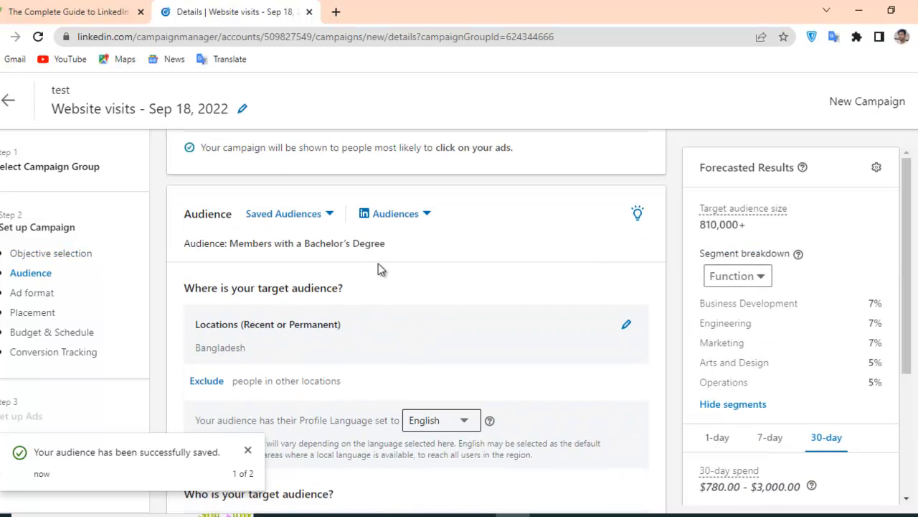
scroll(308, 258, down, 3)
click(248, 450)
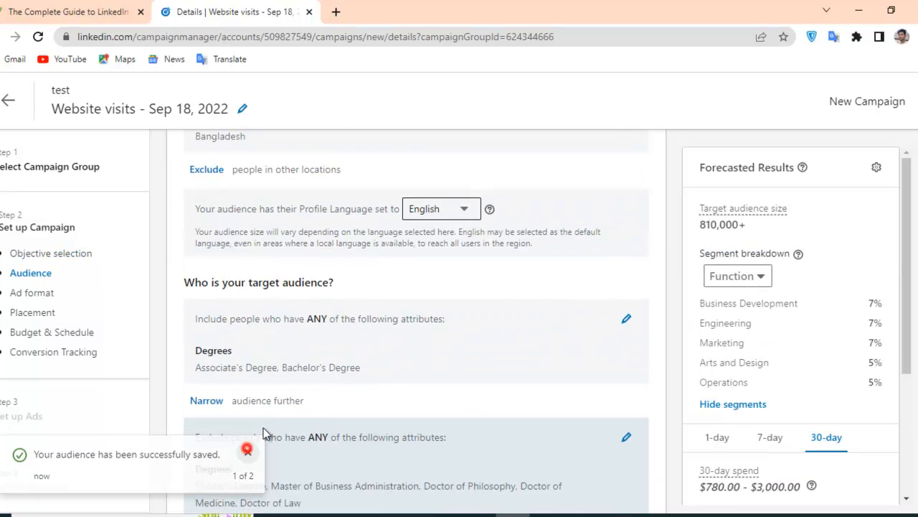
scroll(414, 293, up, 3)
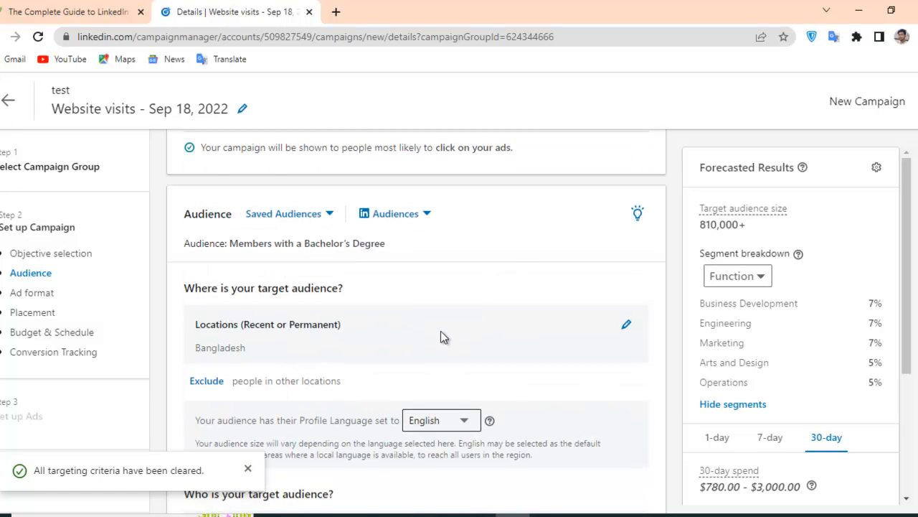
Browse the list of other LinkedIn audience templates without applying one
click(423, 213)
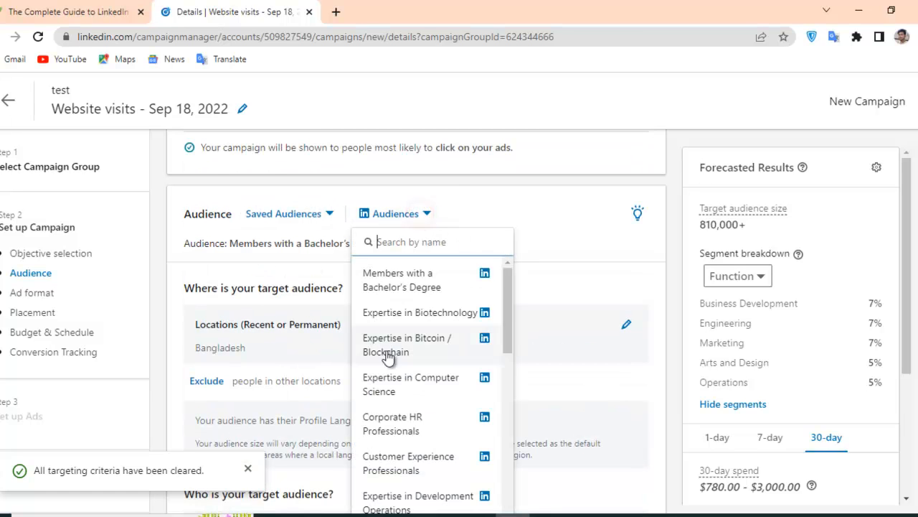
scroll(407, 369, down, 2)
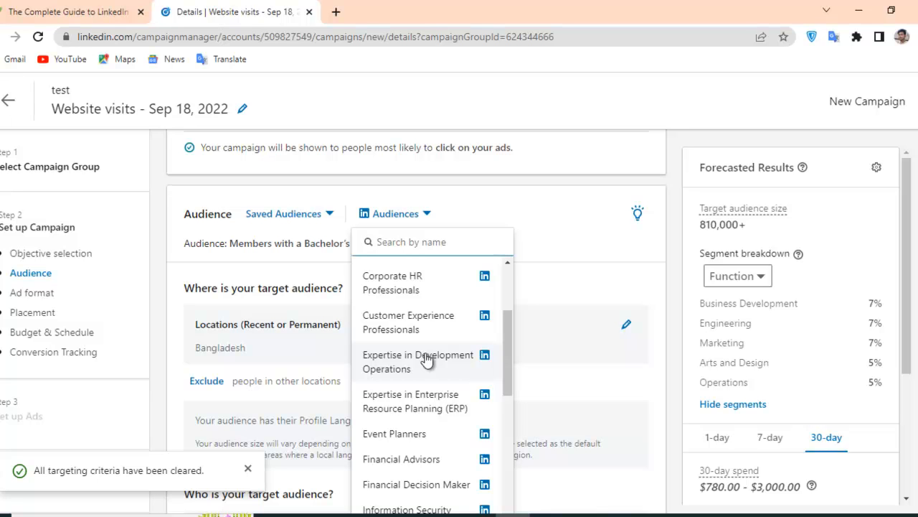
click(572, 244)
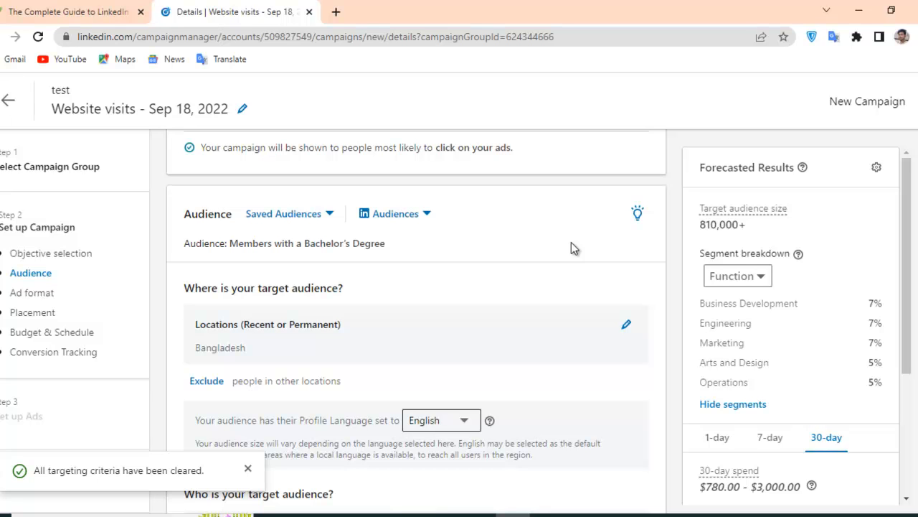
Look over the rest of the campaign form, from Audience Expansion to the ad formats and placements
scroll(382, 270, down, 3)
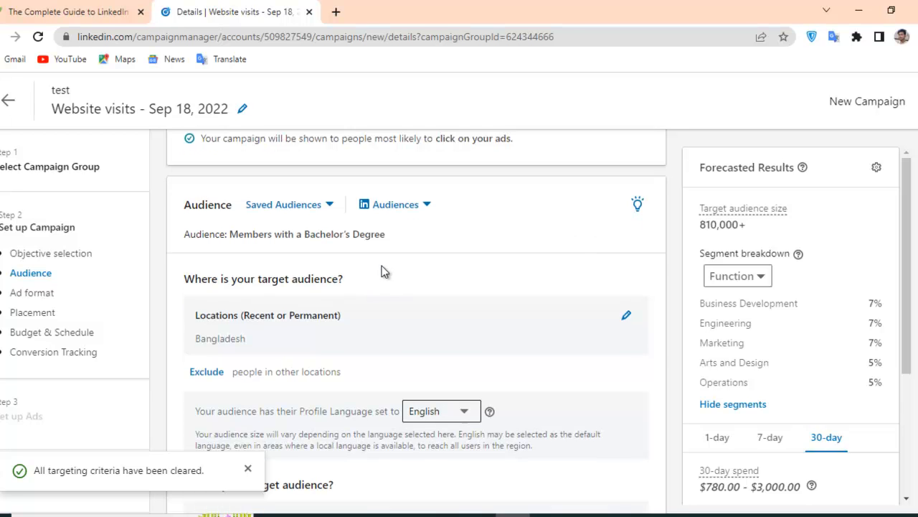
scroll(391, 287, down, 8)
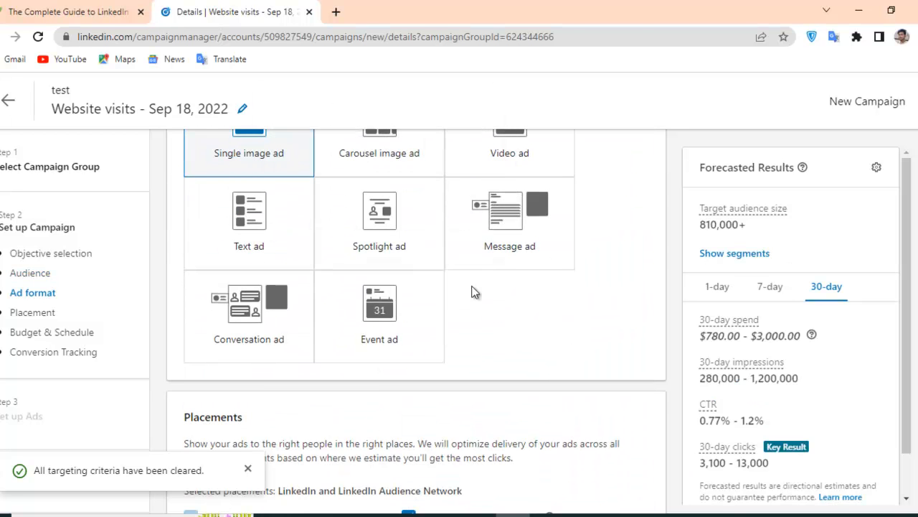
scroll(475, 294, up, 3)
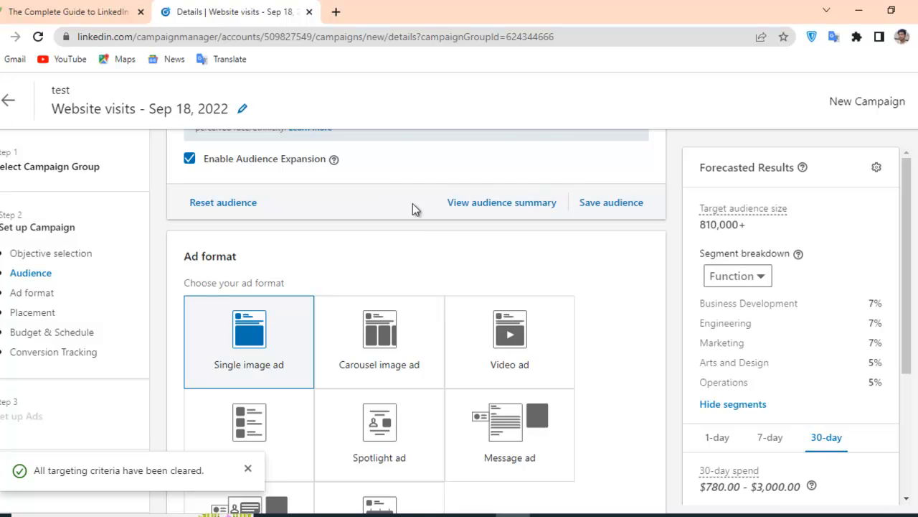
scroll(412, 203, up, 1)
Switch to the LinkedIn ads audience targeting article and examine its infographic on locations, language and audience attributes
click(23, 5)
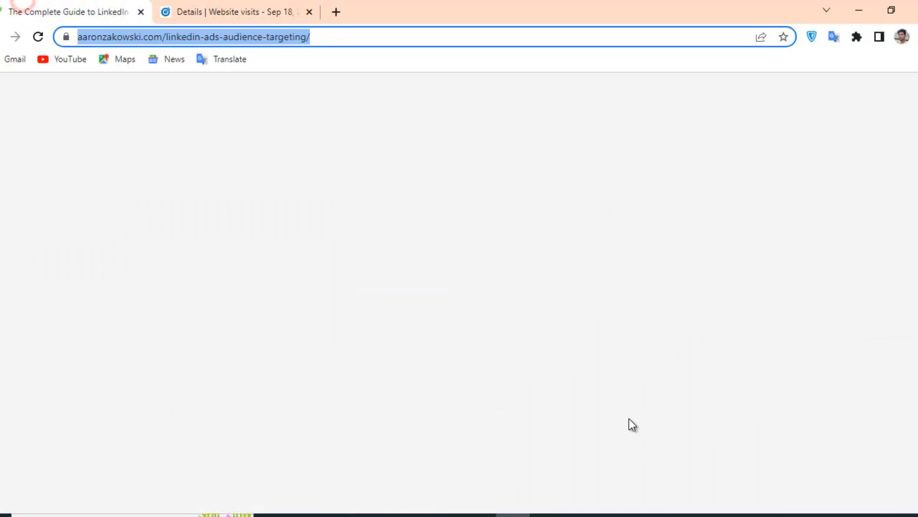
click(698, 259)
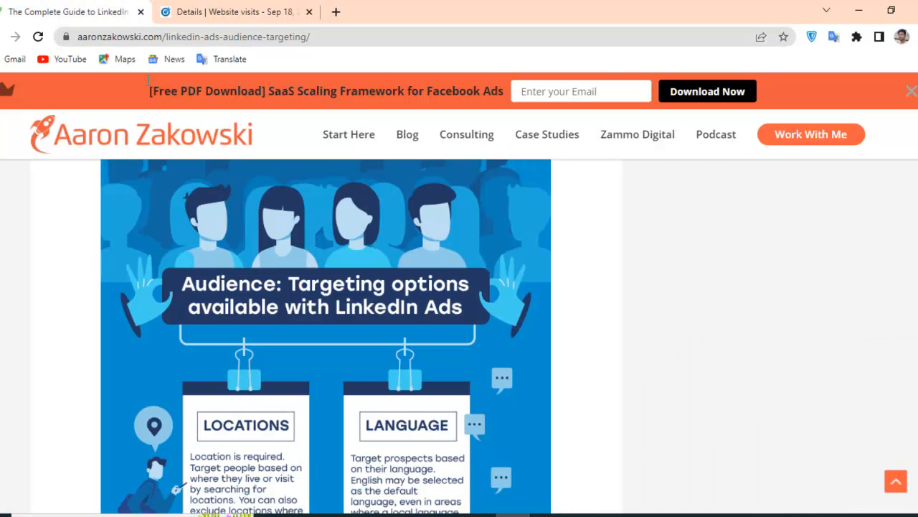
scroll(368, 248, down, 3)
scroll(361, 251, up, 4)
scroll(362, 248, down, 5)
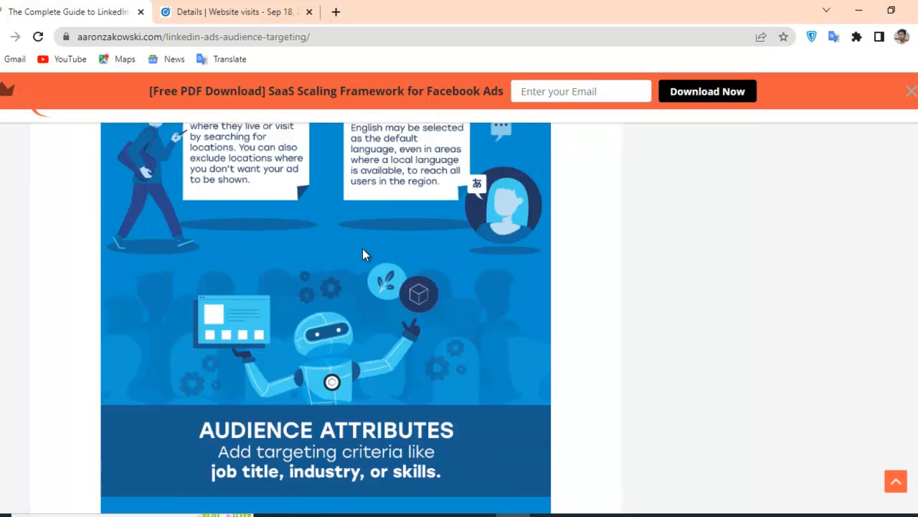
scroll(362, 248, up, 5)
scroll(362, 248, down, 6)
scroll(363, 248, up, 5)
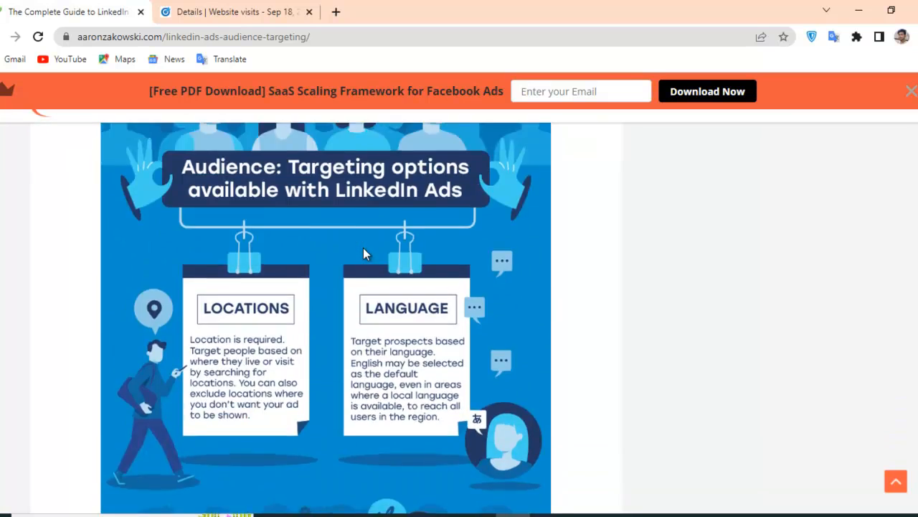
Save the article's infographic to Downloads as the PNG image LinkedIn-ads-audience-targeting-infographic-1
scroll(363, 247, up, 7)
scroll(363, 248, up, 3)
scroll(363, 248, down, 3)
right_click(345, 245)
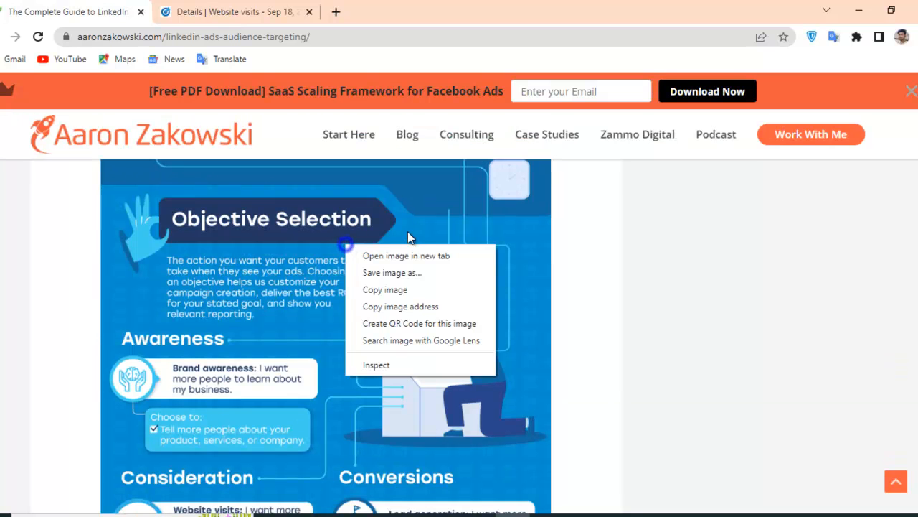
click(401, 278)
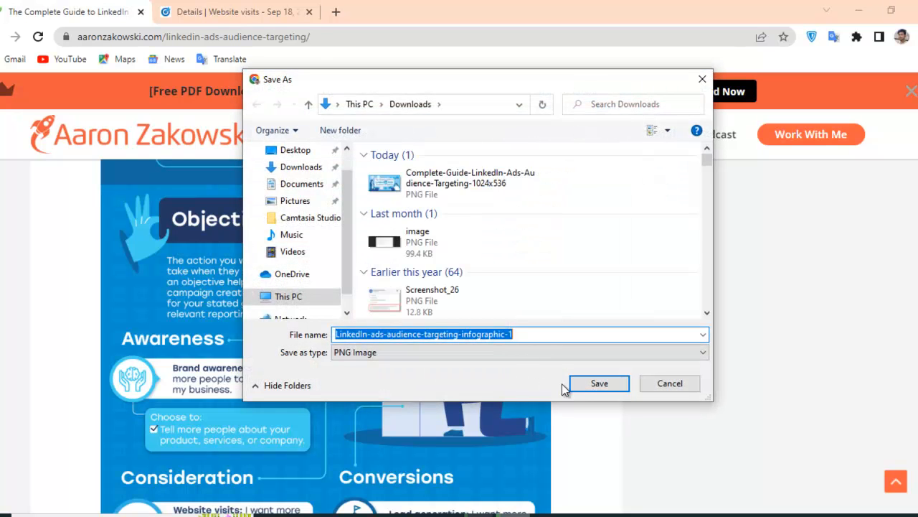
click(599, 383)
Open the downloaded infographic in the Windows photo viewer, enlarge the image and maximize the viewer window
click(48, 500)
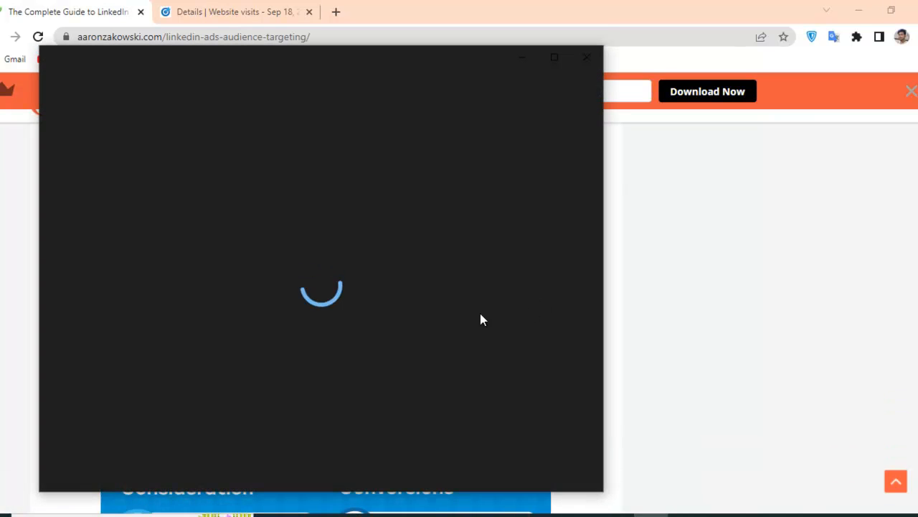
click(448, 62)
click(457, 61)
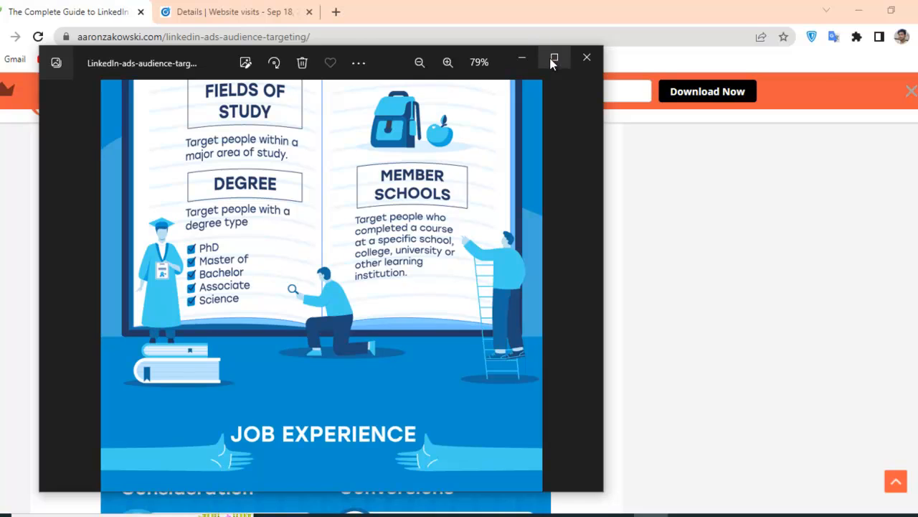
click(553, 60)
Adjust the infographic's magnification to a readable size and examine the Demographics section on member age and gender
click(785, 16)
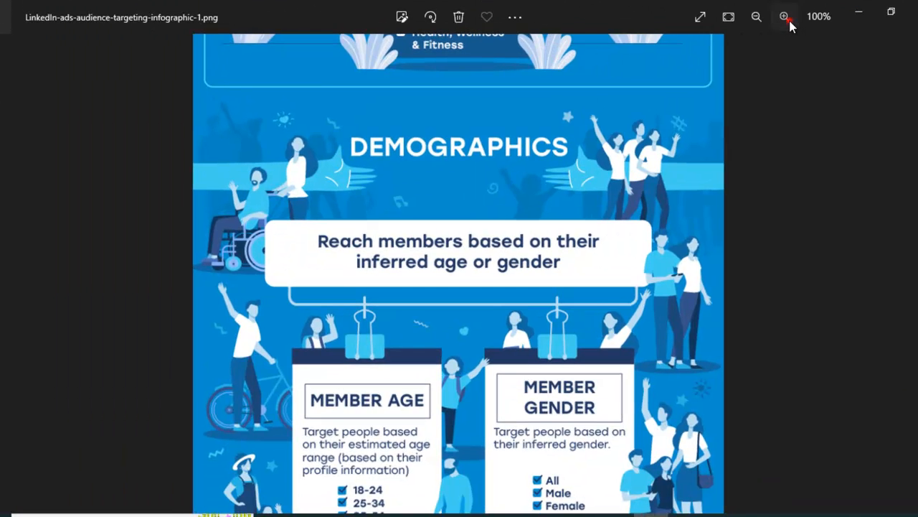
click(785, 17)
scroll(531, 242, down, 5)
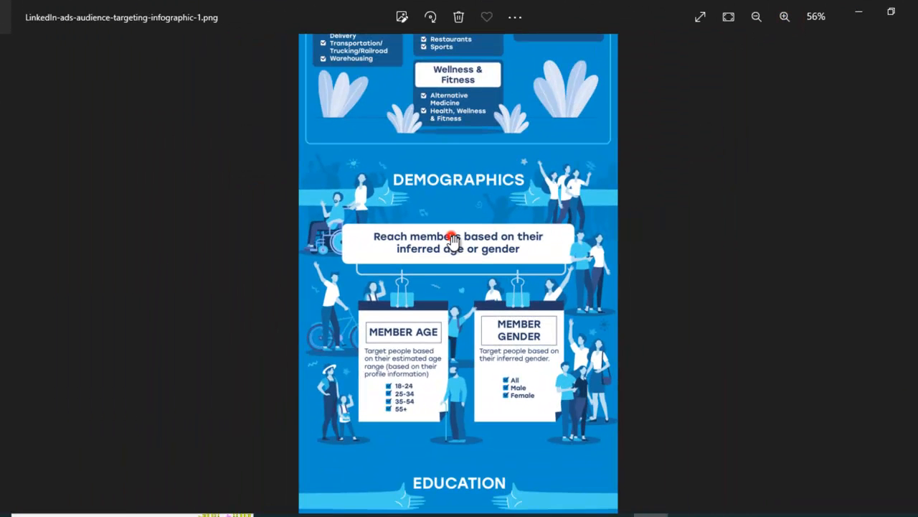
click(784, 17)
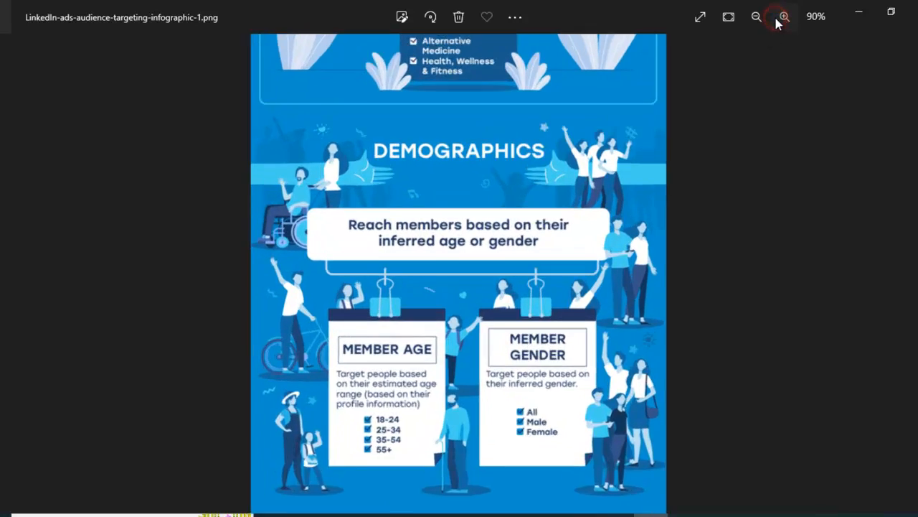
click(784, 16)
click(757, 18)
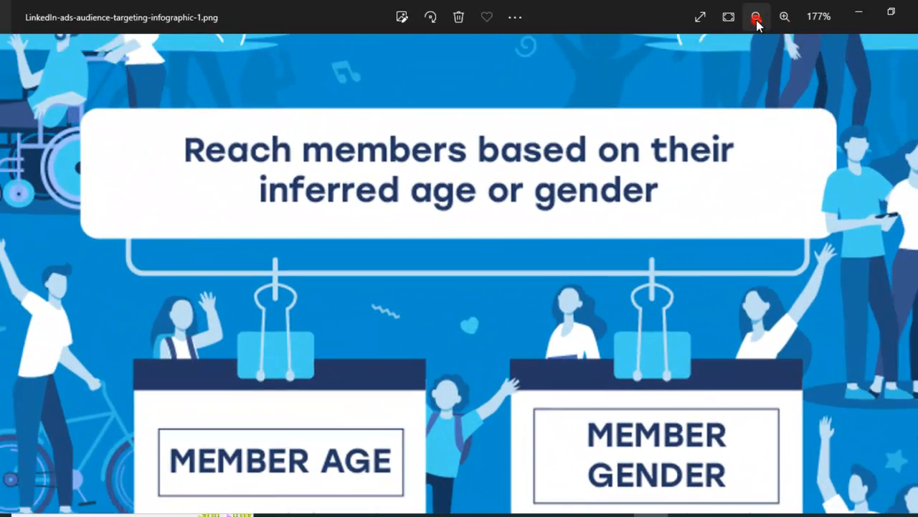
click(757, 18)
click(757, 18)
scroll(591, 293, down, 3)
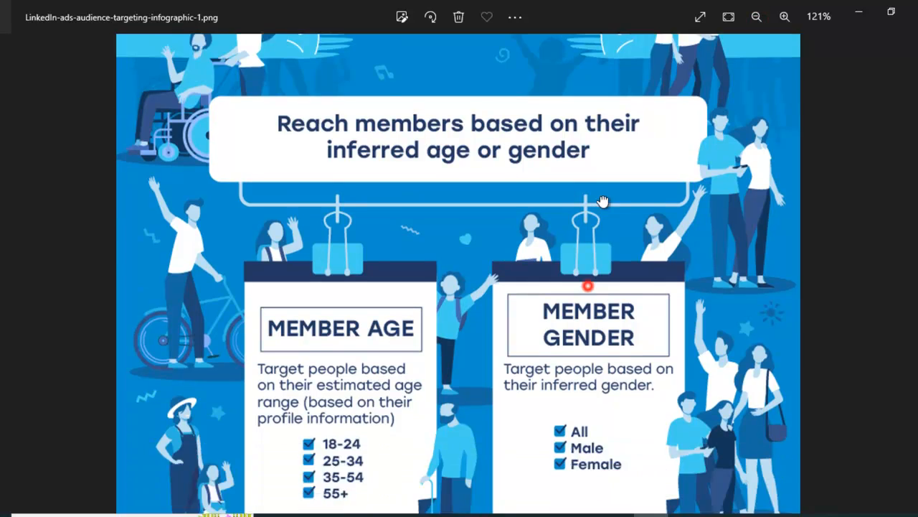